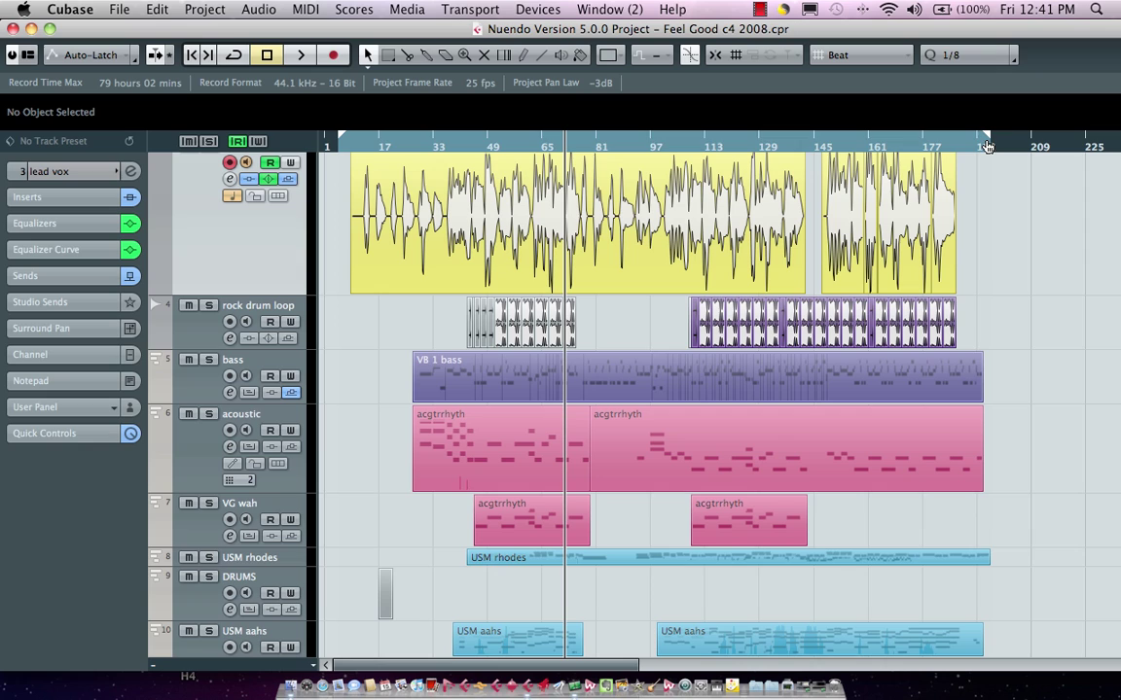
Set the locators to span bar 1 to bar 193 around all events, leaving nothing selected.
{"action": "left_click_drag", "start_coordinate": [985, 144], "coordinate": [853, 146]}
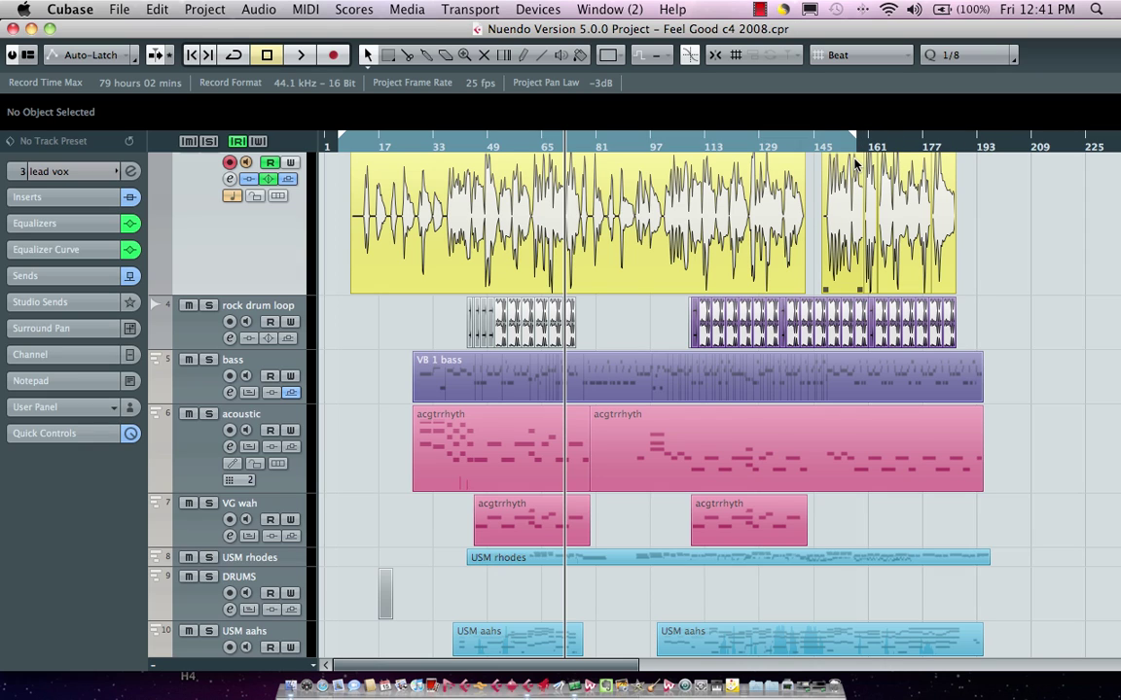
{"action": "left_click", "coordinate": [583, 213]}
{"action": "key", "text": "super+a"}
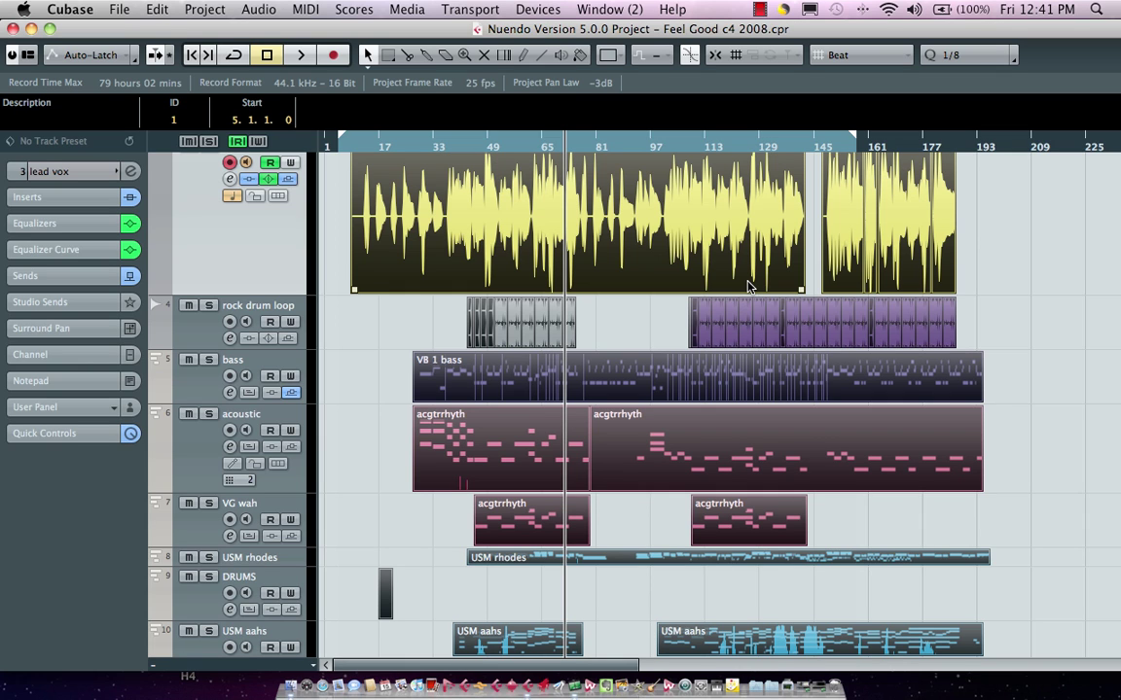
{"action": "key", "text": "p"}
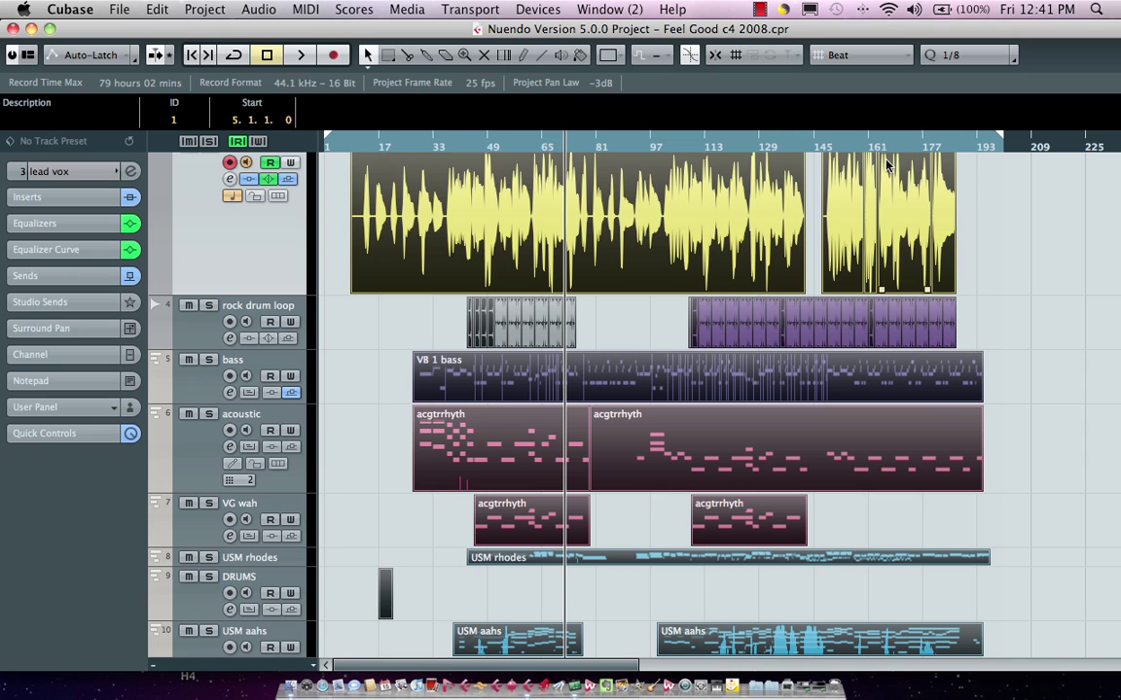
{"action": "left_click", "coordinate": [978, 199]}
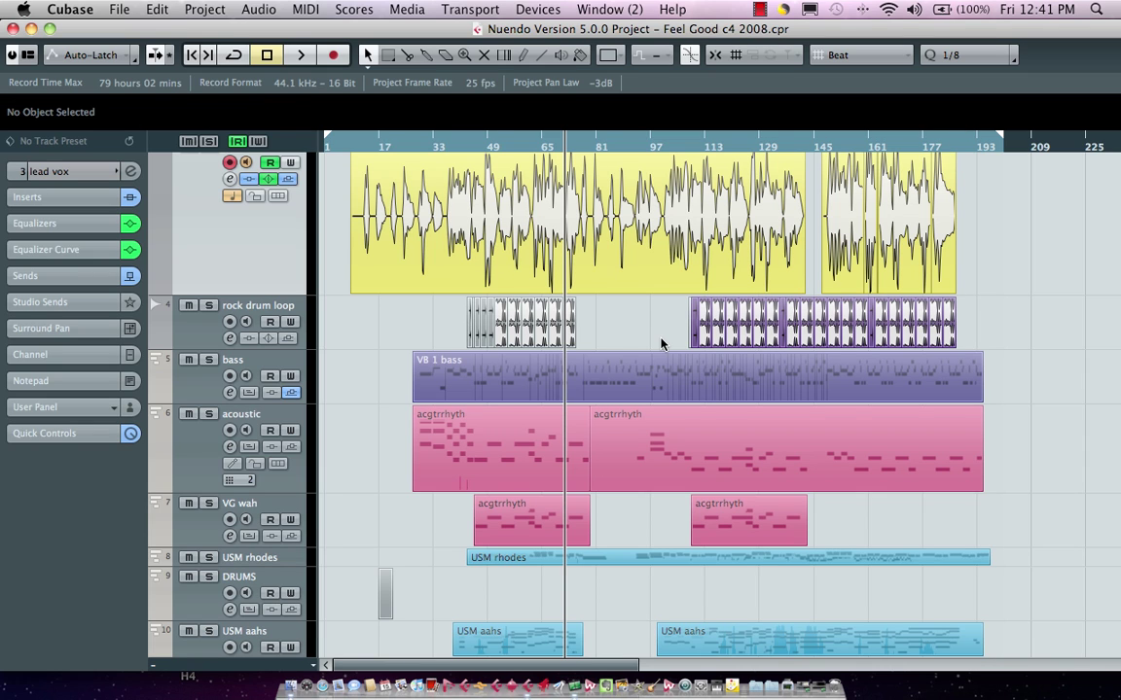
Open Export Audio Mixdown with Stereo Out ticked and Channel Batch Export enabled.
{"action": "left_click", "coordinate": [119, 9]}
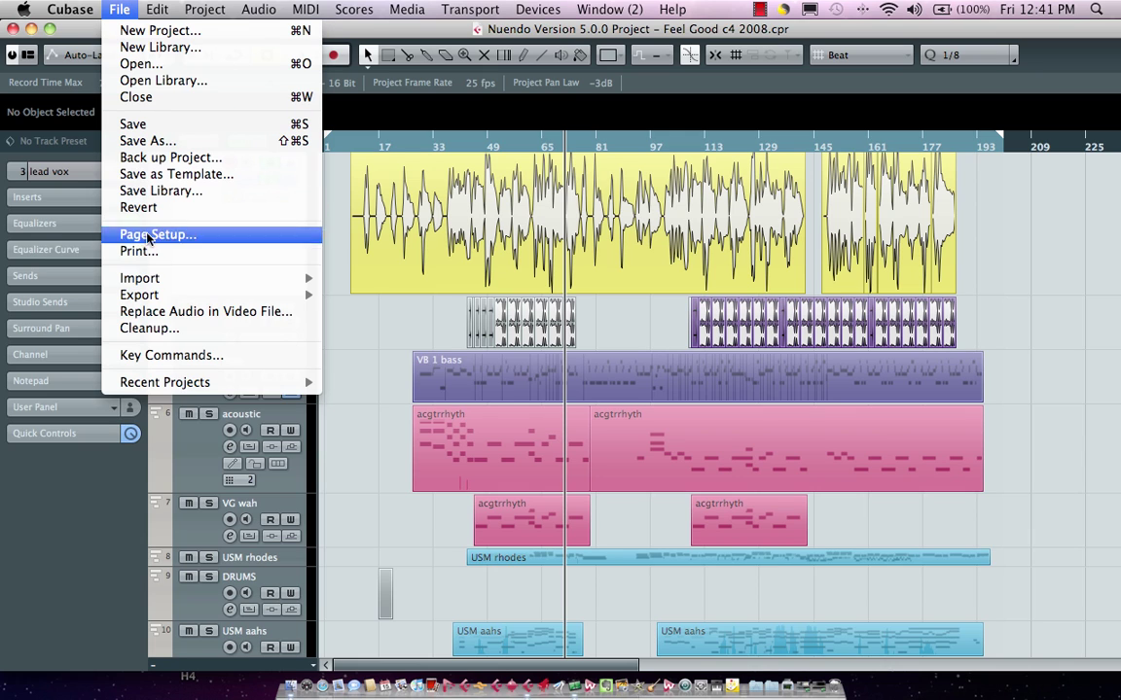
{"action": "mouse_move", "coordinate": [153, 294]}
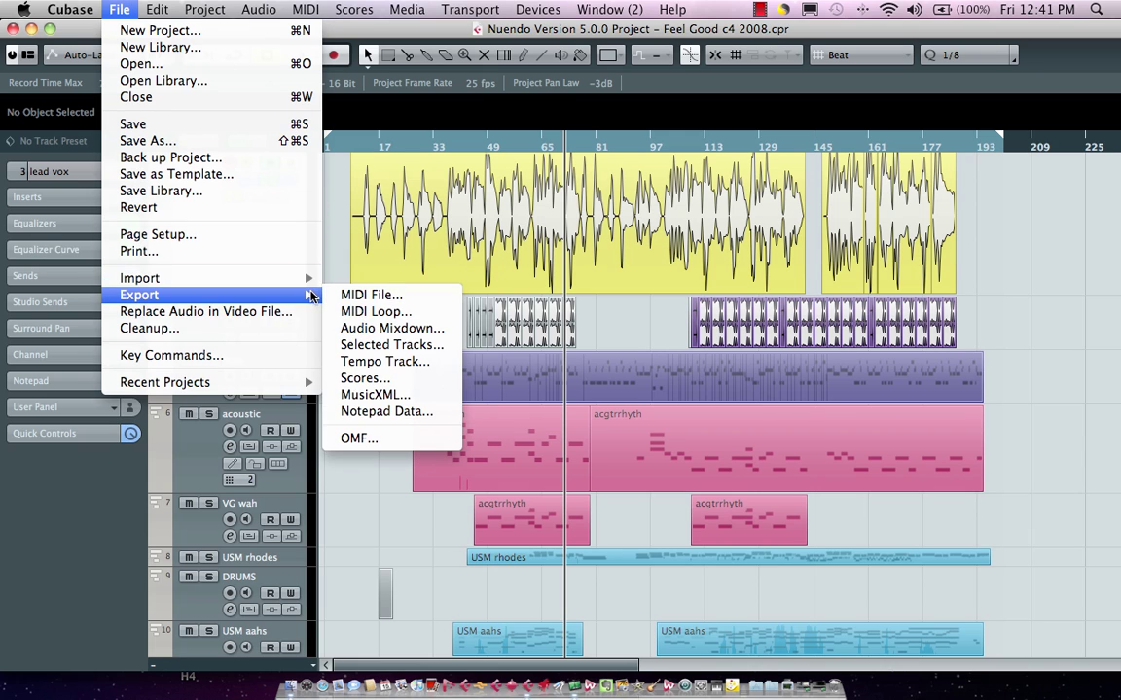
{"action": "left_click", "coordinate": [393, 329]}
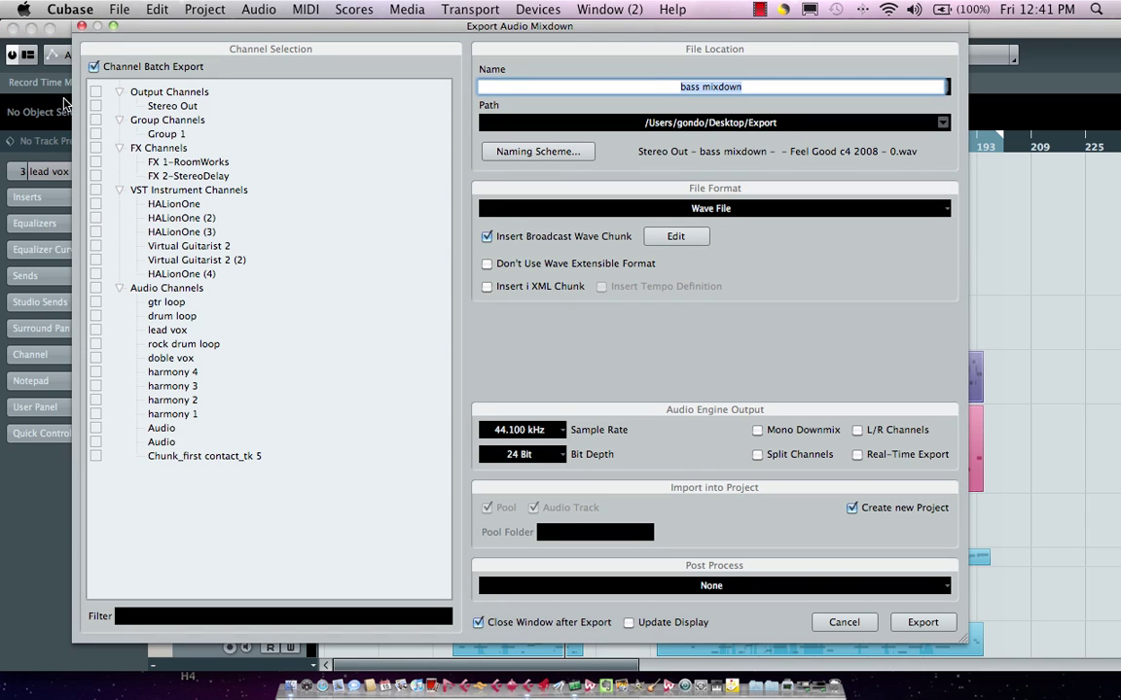
{"action": "left_click", "coordinate": [96, 106]}
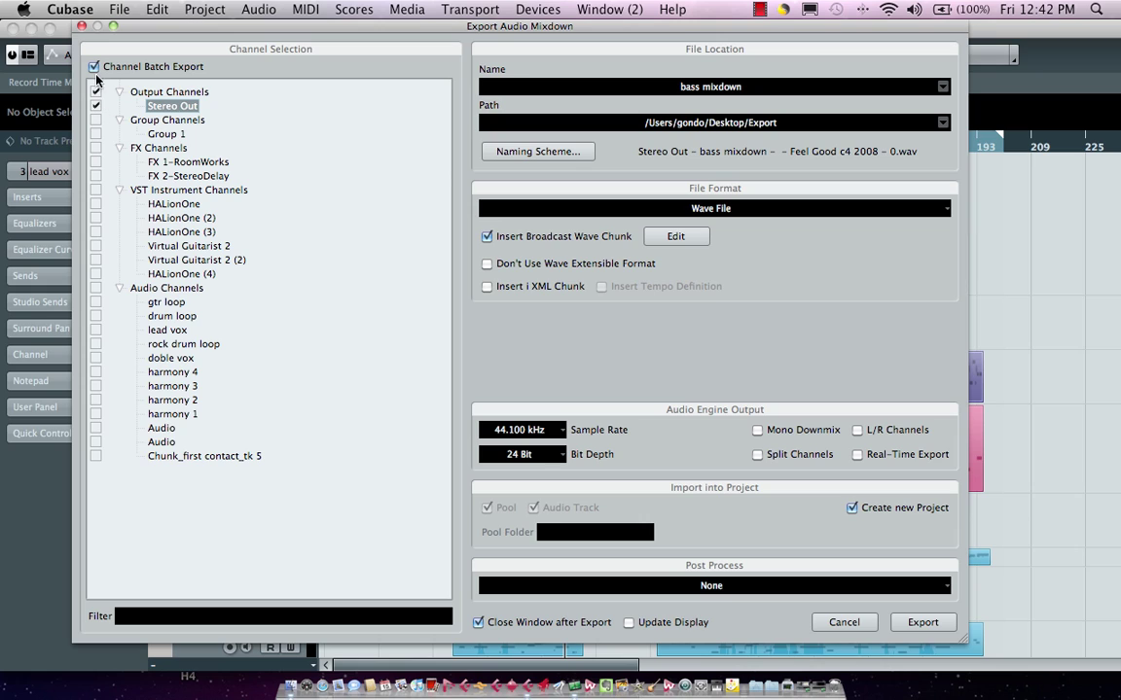
{"action": "left_click", "coordinate": [94, 66]}
{"action": "left_click", "coordinate": [93, 66]}
Tick the group, both FX, all VST instrument and all audio channels for export.
{"action": "left_click", "coordinate": [96, 121]}
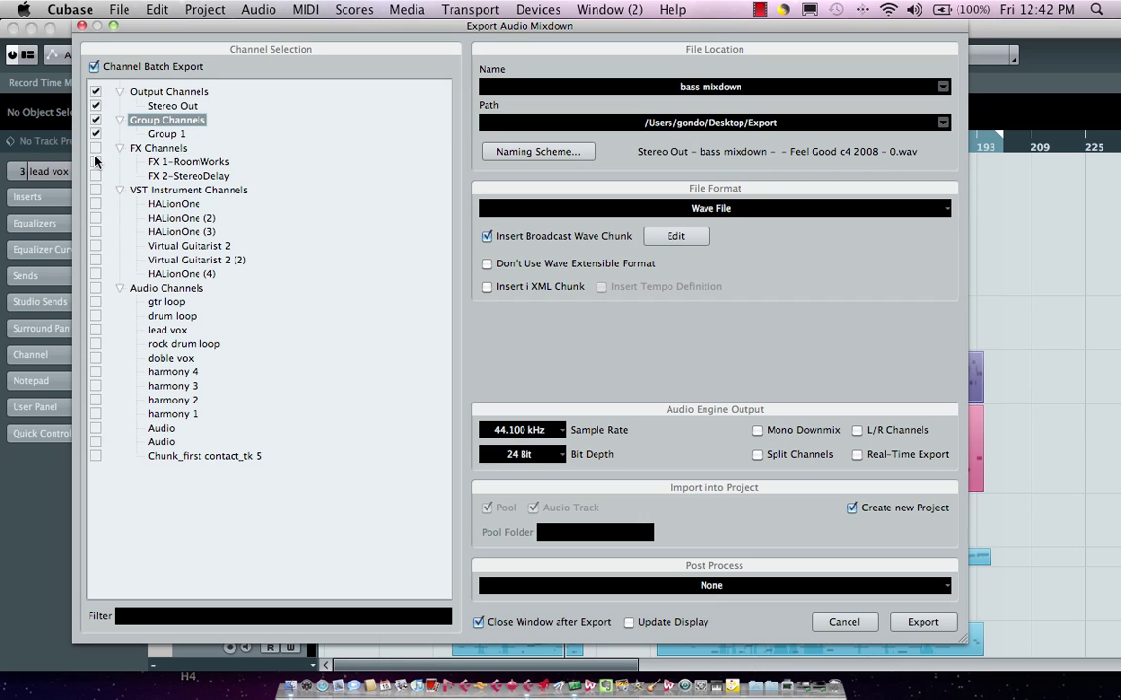
{"action": "left_click", "coordinate": [96, 148]}
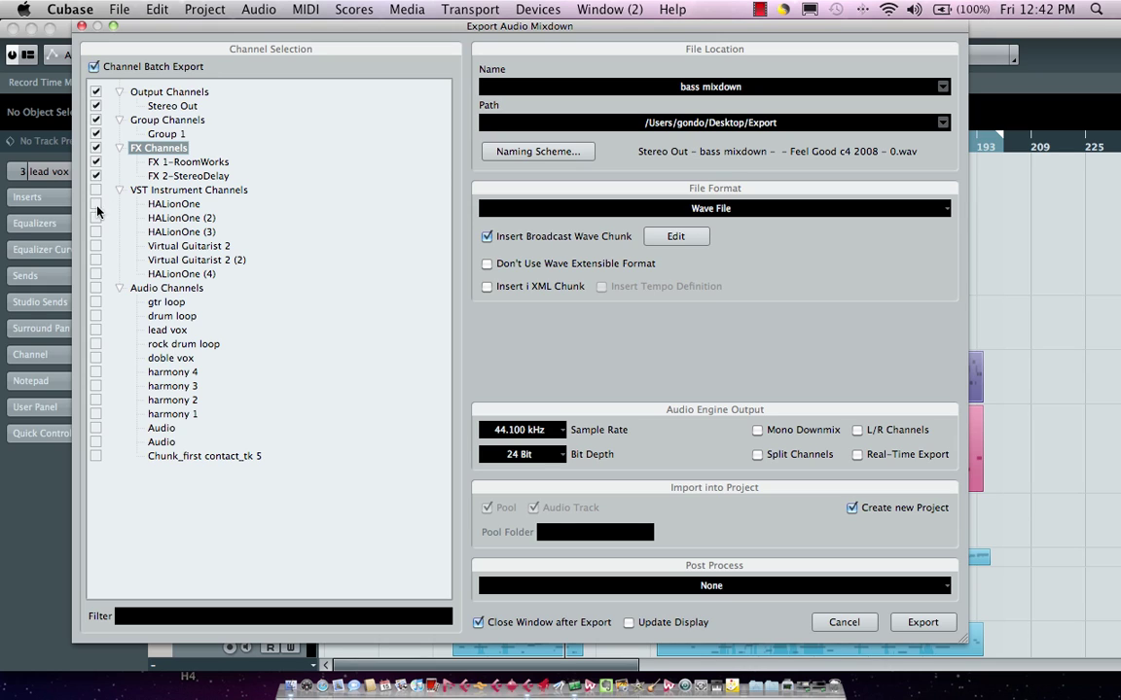
{"action": "left_click", "coordinate": [96, 190]}
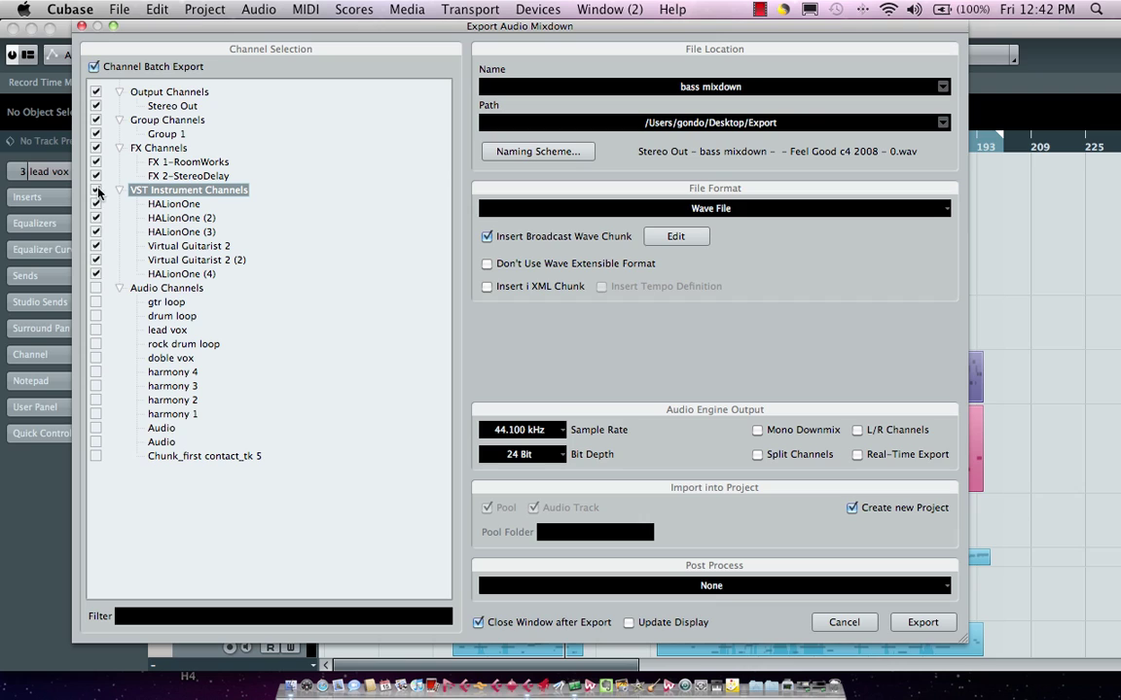
{"action": "left_click", "coordinate": [96, 288]}
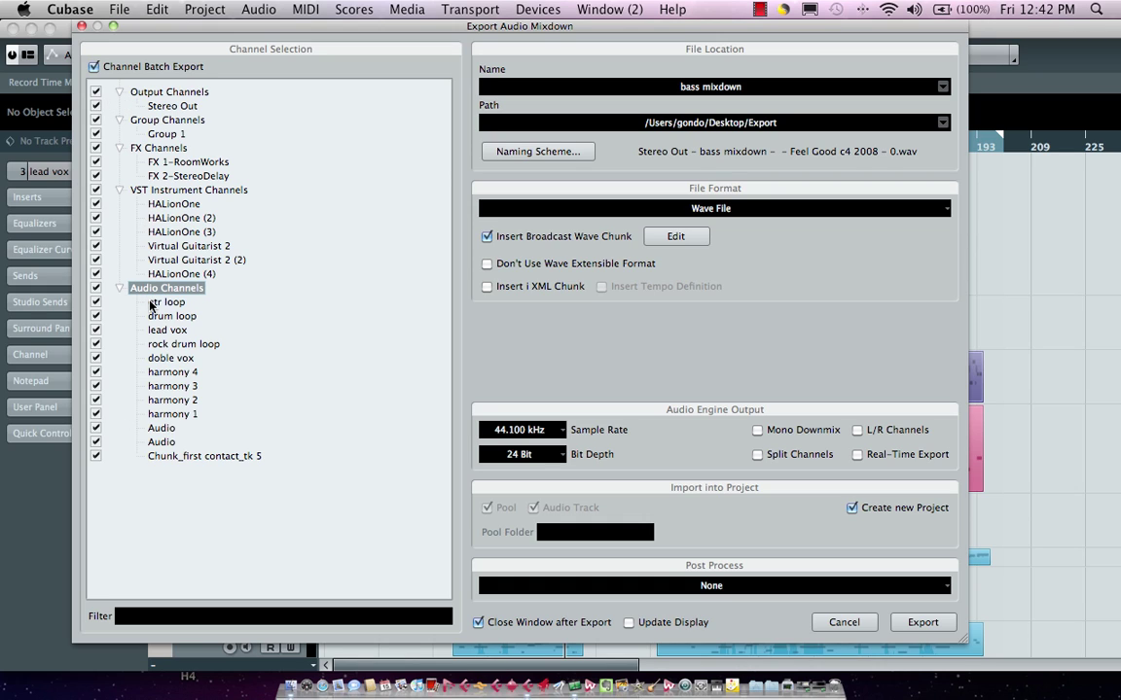
{"action": "left_click", "coordinate": [677, 235]}
Create an 'export 2' folder inside Export, then cancel the mixdown dialog without exporting.
{"action": "left_click", "coordinate": [773, 124]}
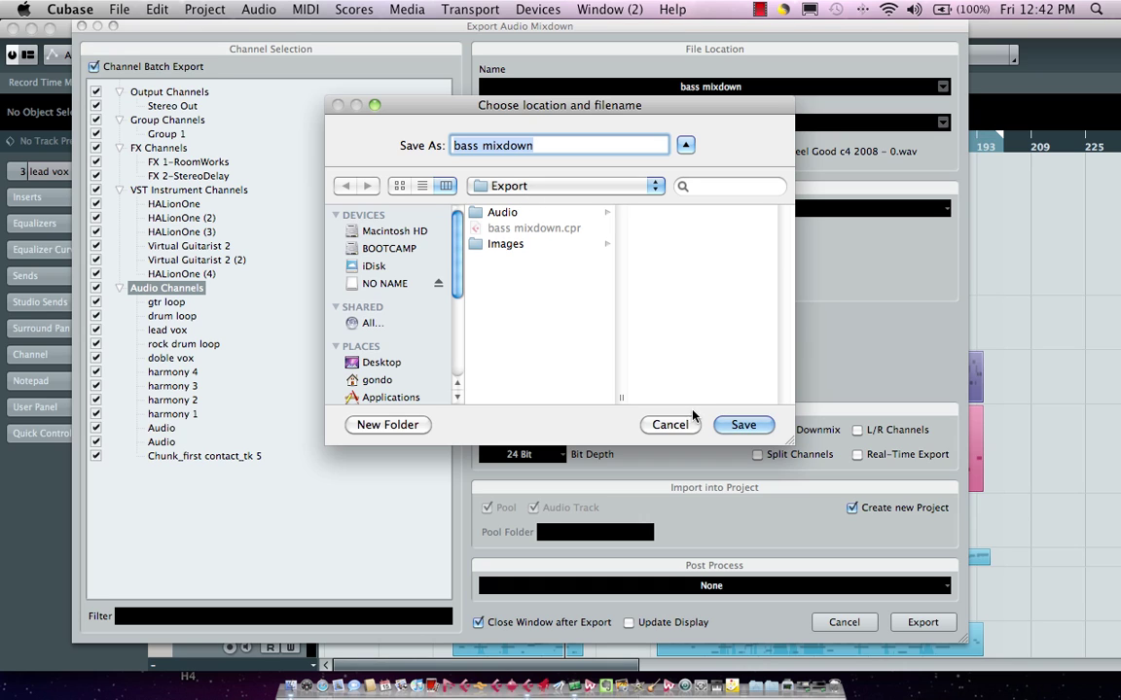
{"action": "left_click", "coordinate": [387, 425]}
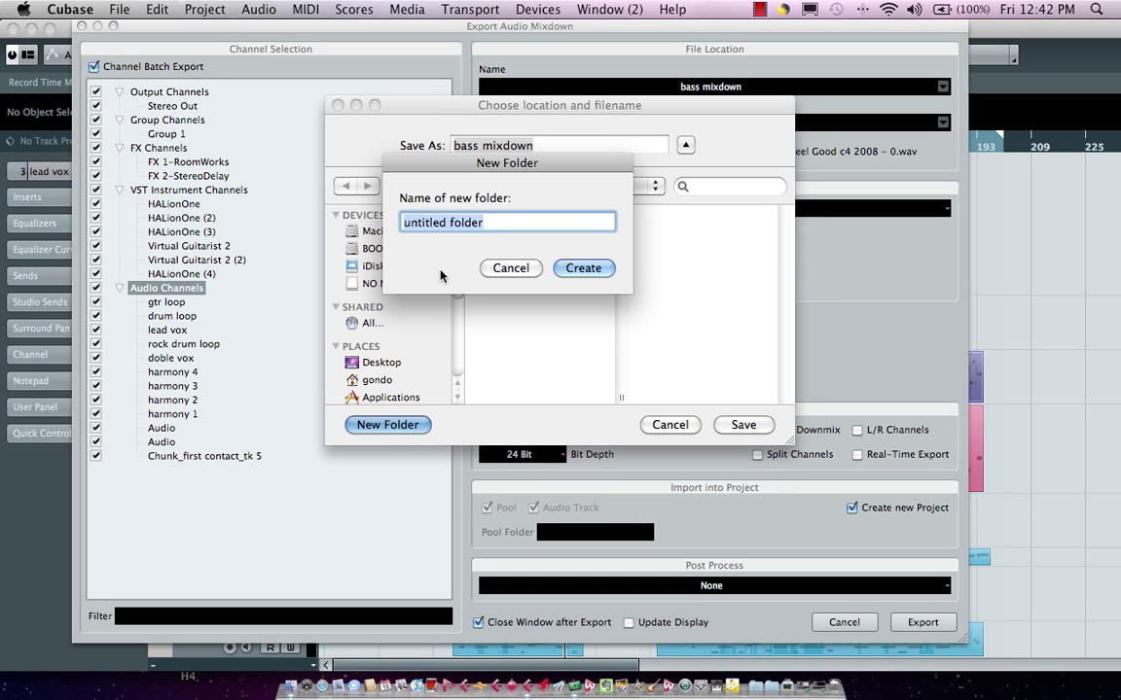
{"action": "type", "text": "ex"}
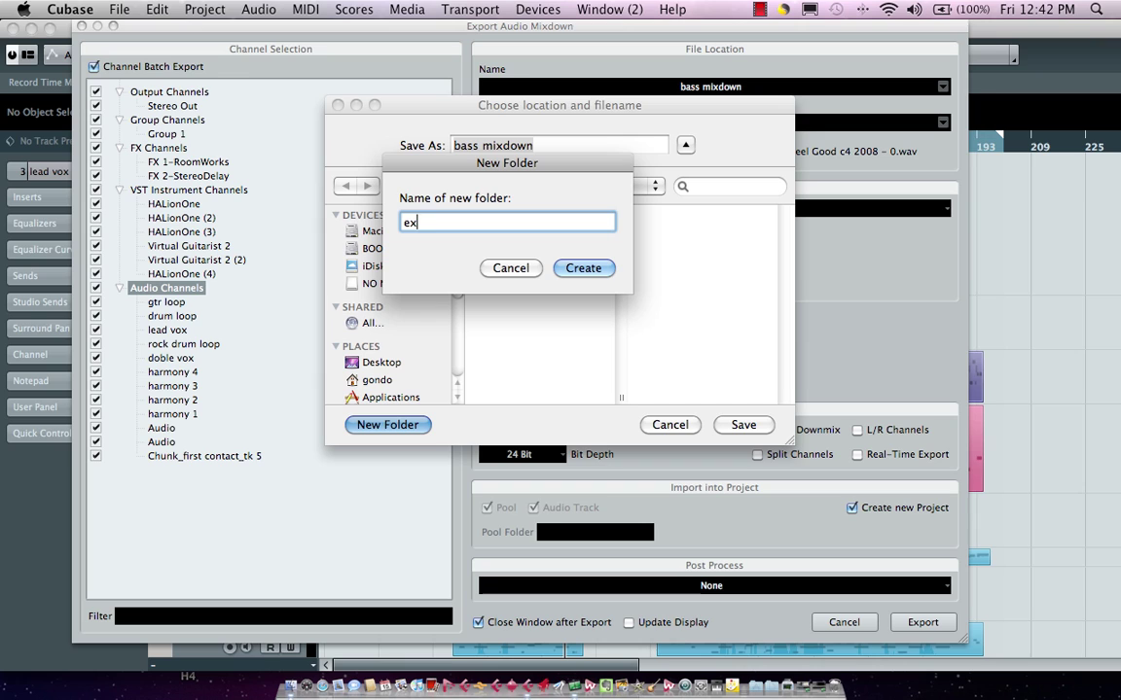
{"action": "type", "text": "port 2"}
{"action": "left_click", "coordinate": [584, 268]}
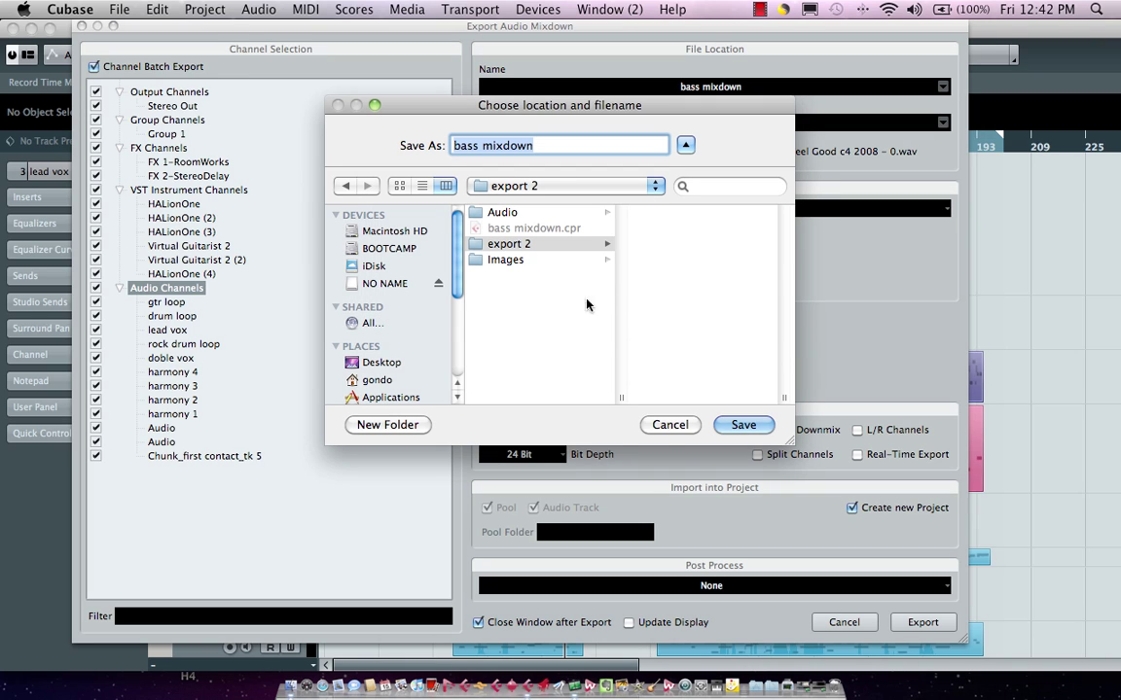
{"action": "left_click", "coordinate": [669, 425]}
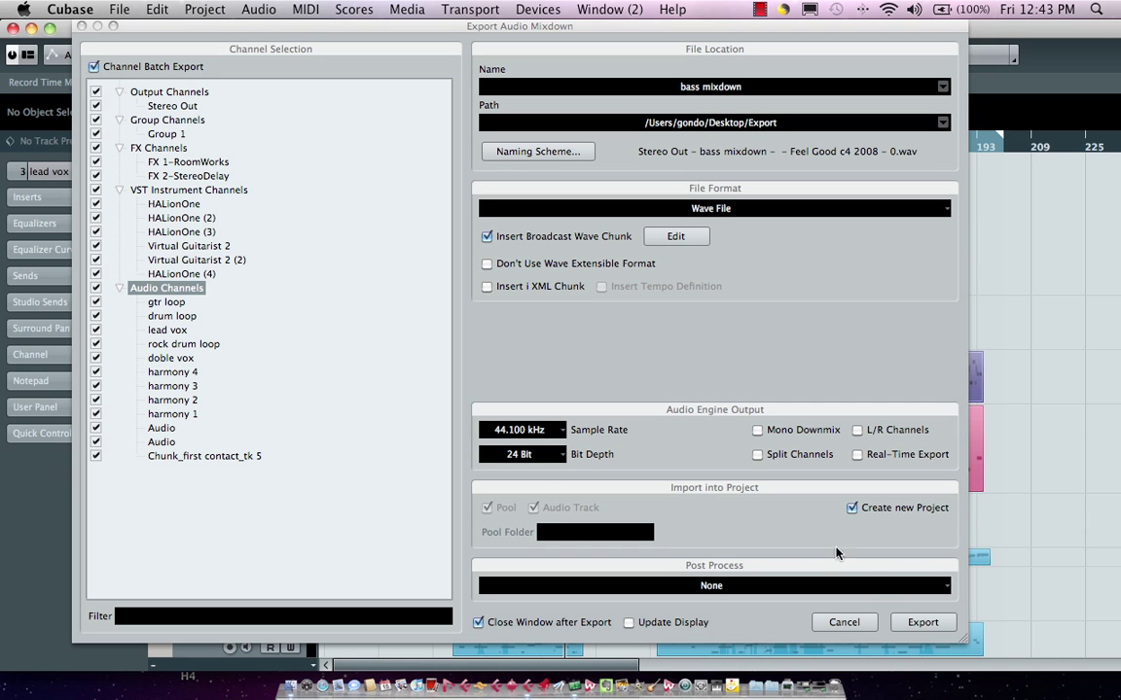
{"action": "left_click", "coordinate": [843, 622]}
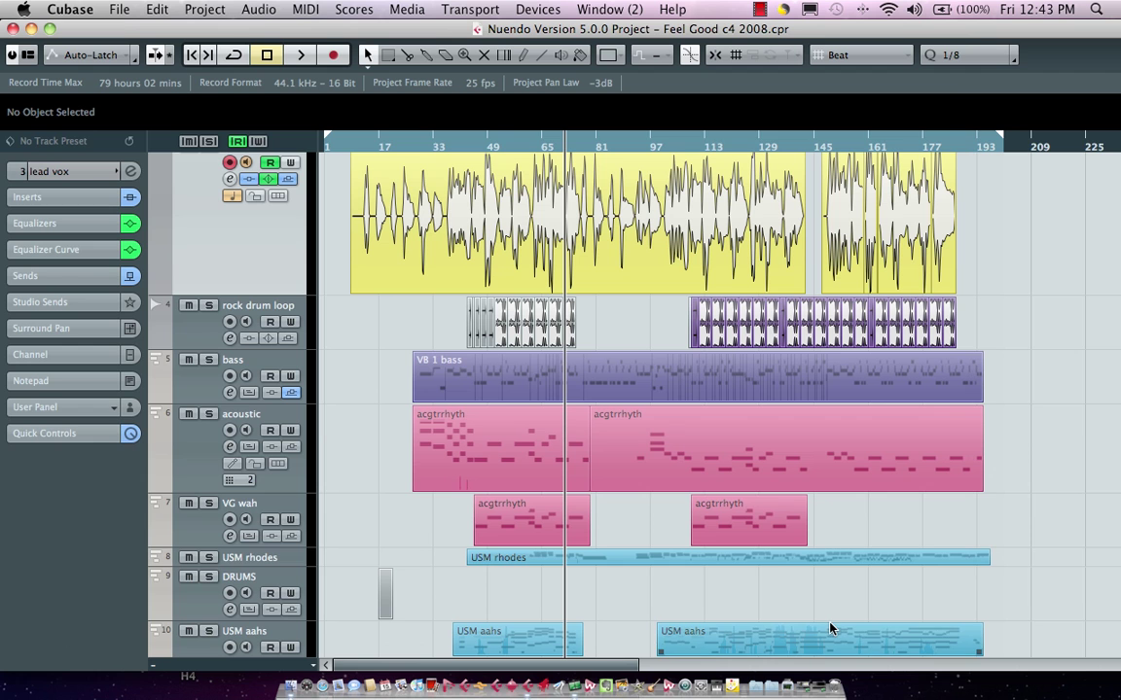
Add one mono output bus, Mono Out, under VST Connections Outputs and close the window.
{"action": "scroll", "coordinate": [519, 329], "scroll_direction": "up", "scroll_amount": 2}
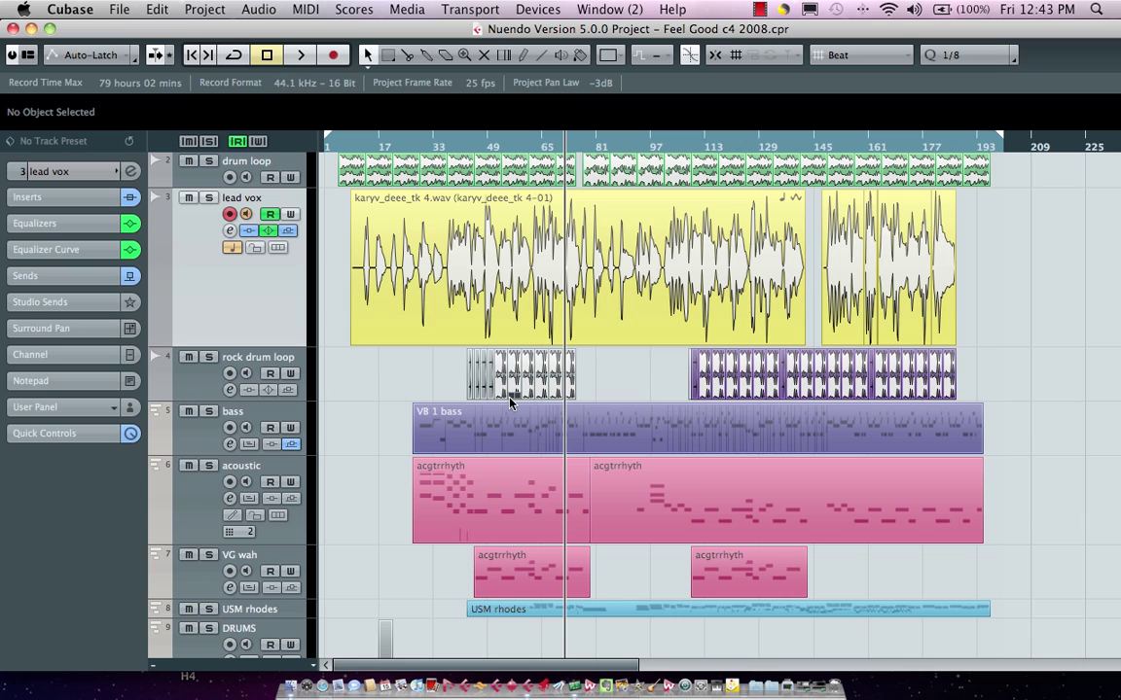
{"action": "left_click", "coordinate": [406, 9]}
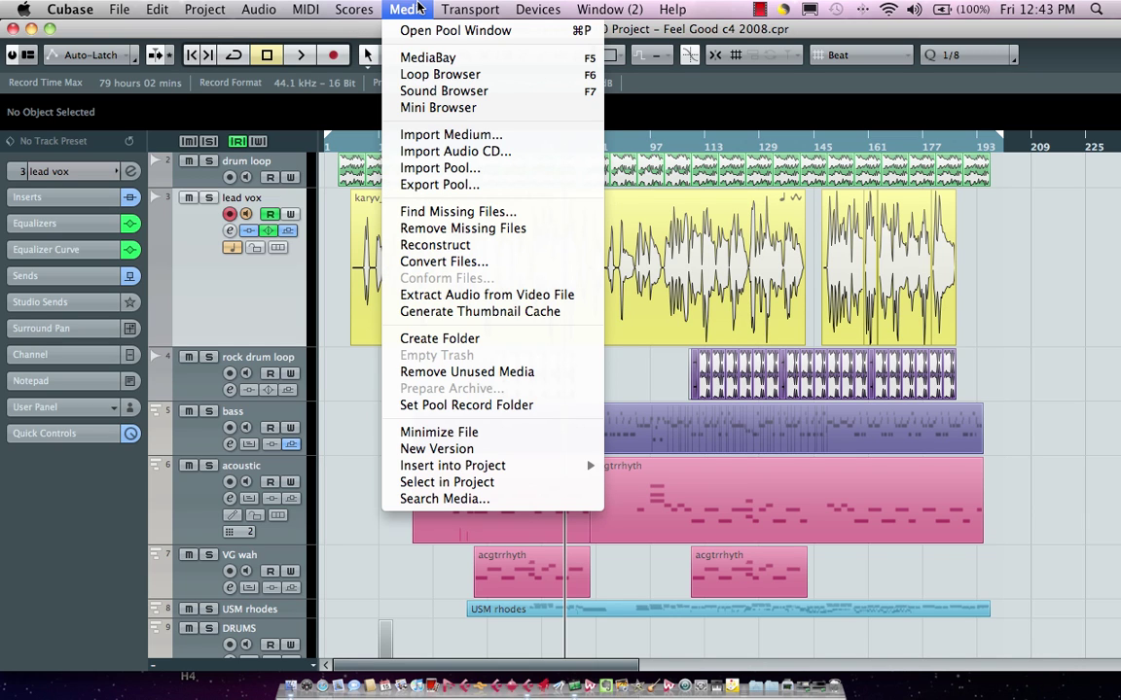
{"action": "mouse_move", "coordinate": [547, 24]}
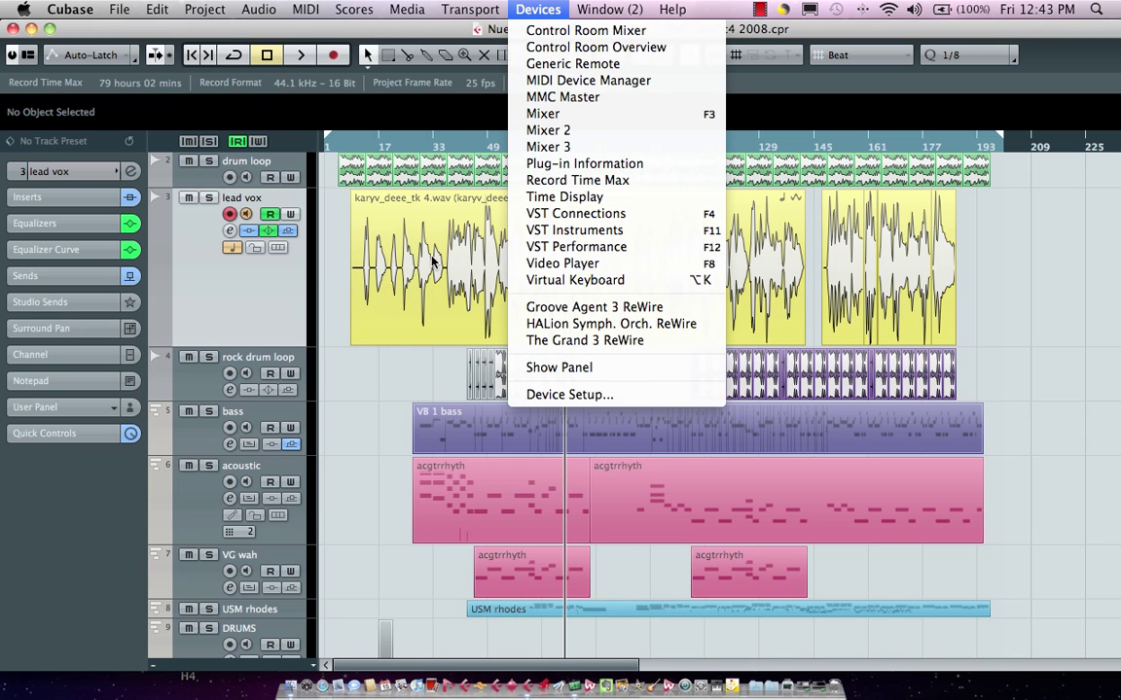
{"action": "left_click", "coordinate": [574, 214]}
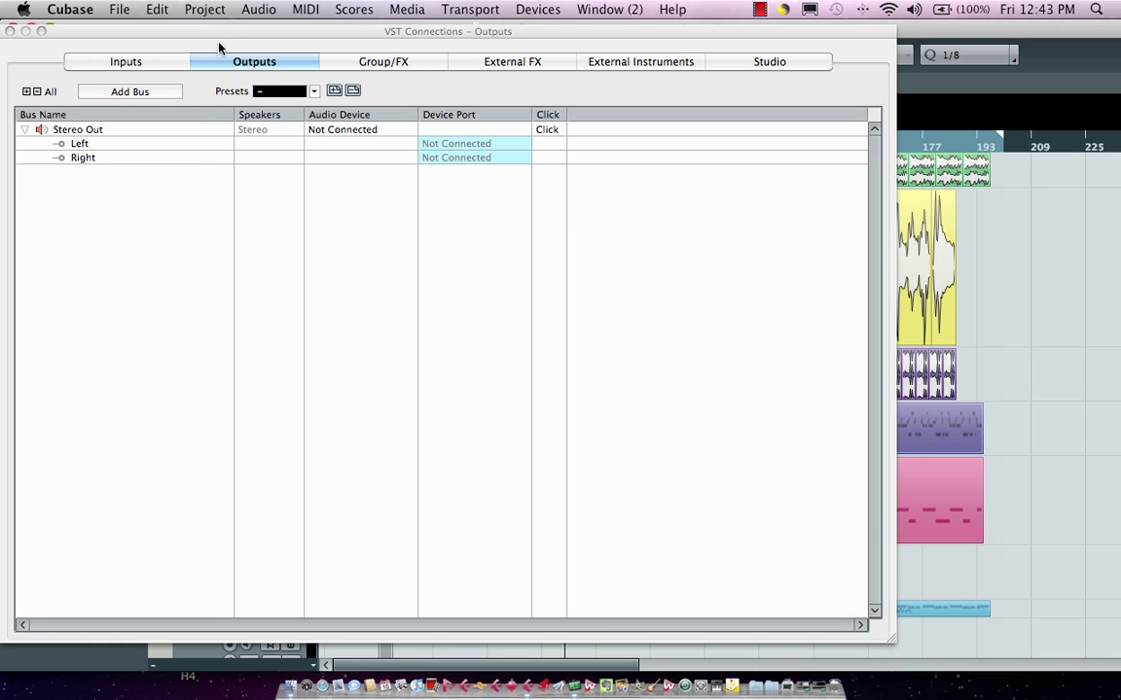
{"action": "left_click", "coordinate": [233, 64]}
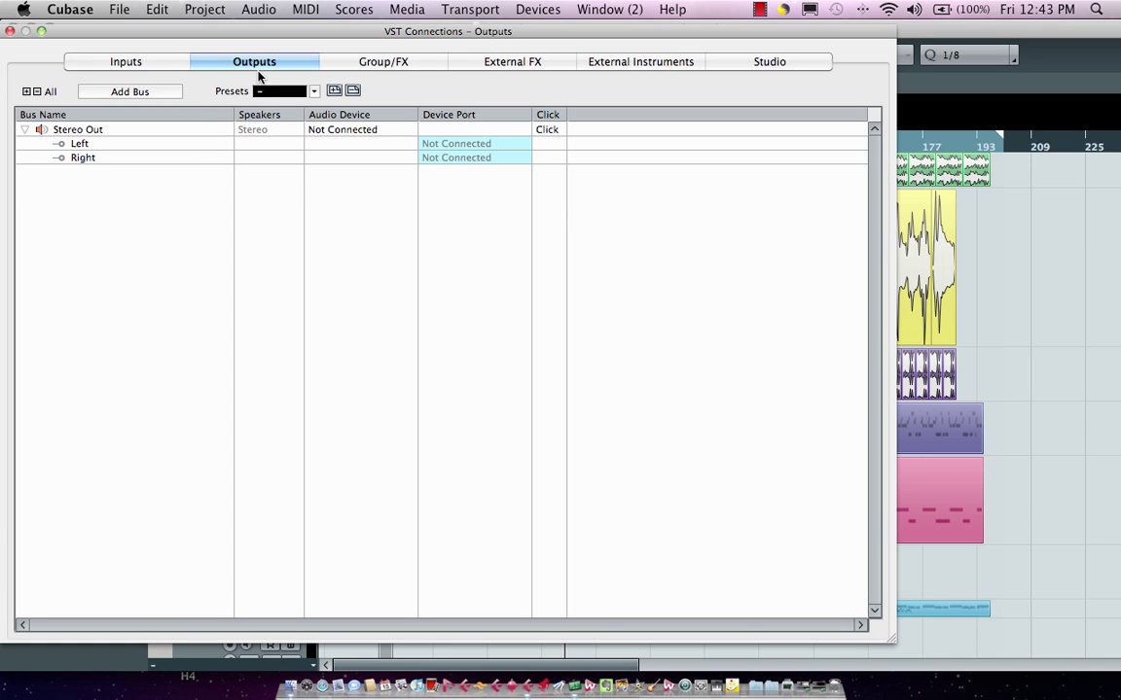
{"action": "left_click", "coordinate": [120, 92]}
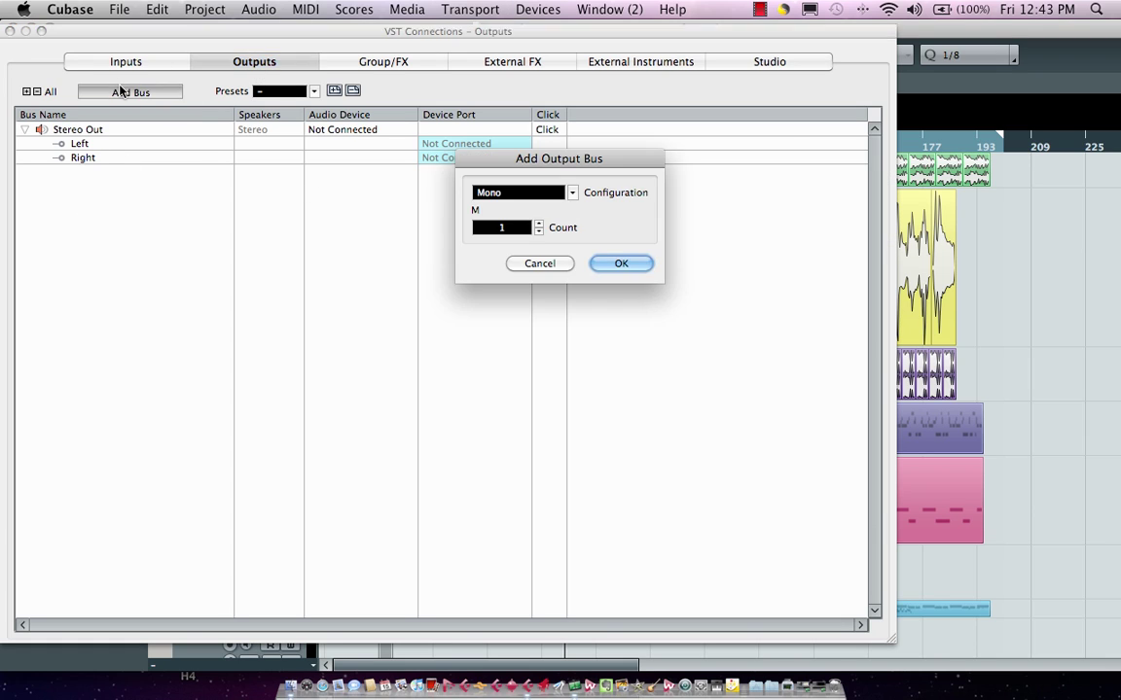
{"action": "left_click", "coordinate": [516, 195]}
{"action": "left_click", "coordinate": [520, 191]}
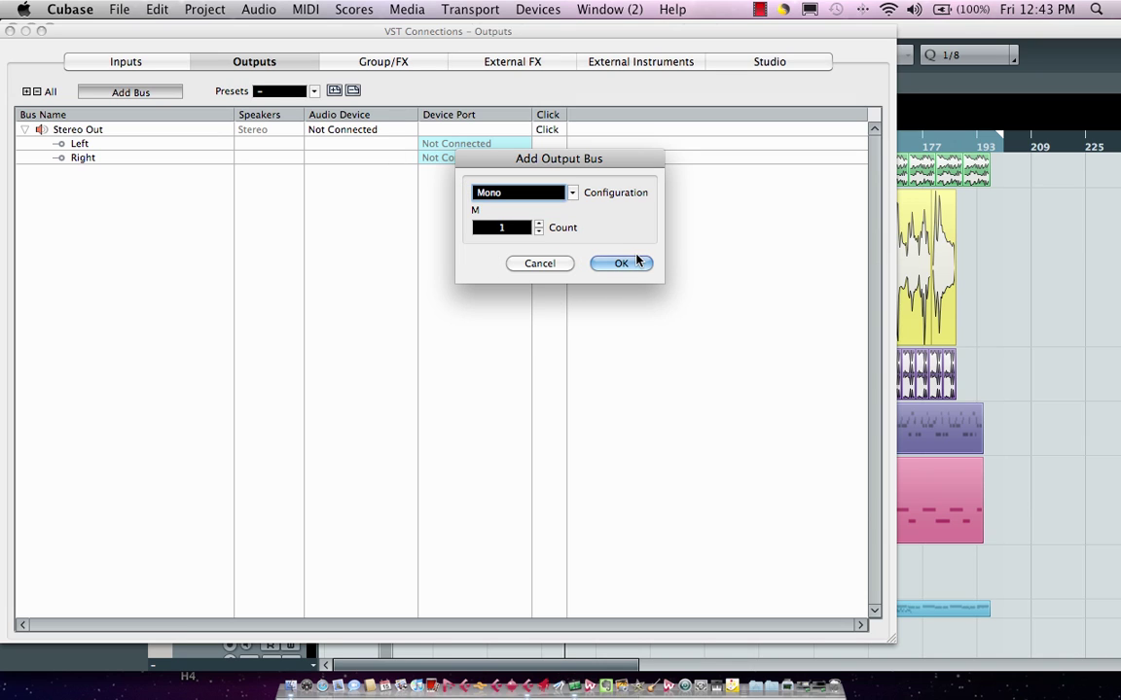
{"action": "left_click", "coordinate": [633, 265]}
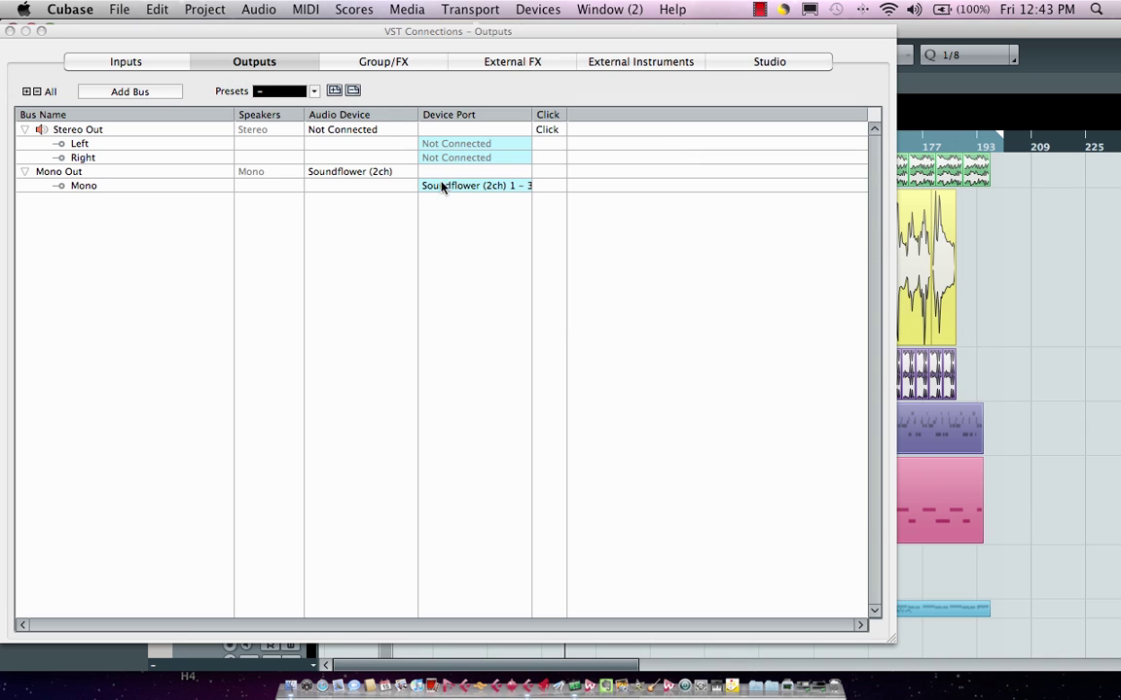
{"action": "left_click", "coordinate": [10, 31]}
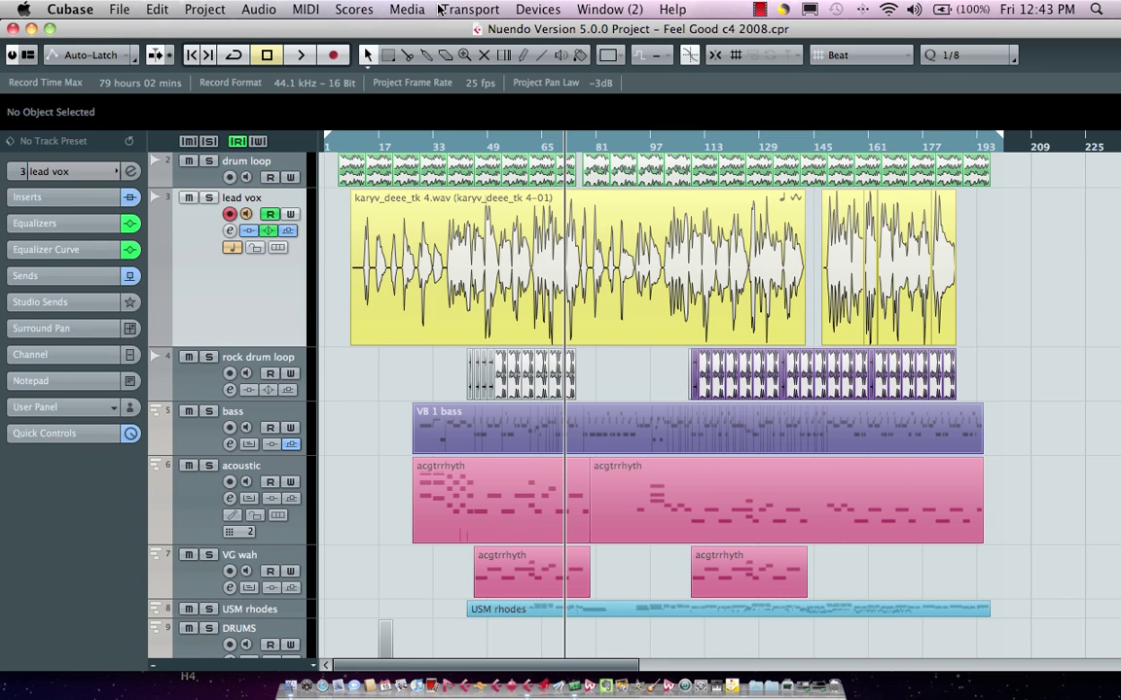
In the Mixer, route harmony 4, 3, 2 and 1 outputs to Mono Out.
{"action": "left_click", "coordinate": [522, 9]}
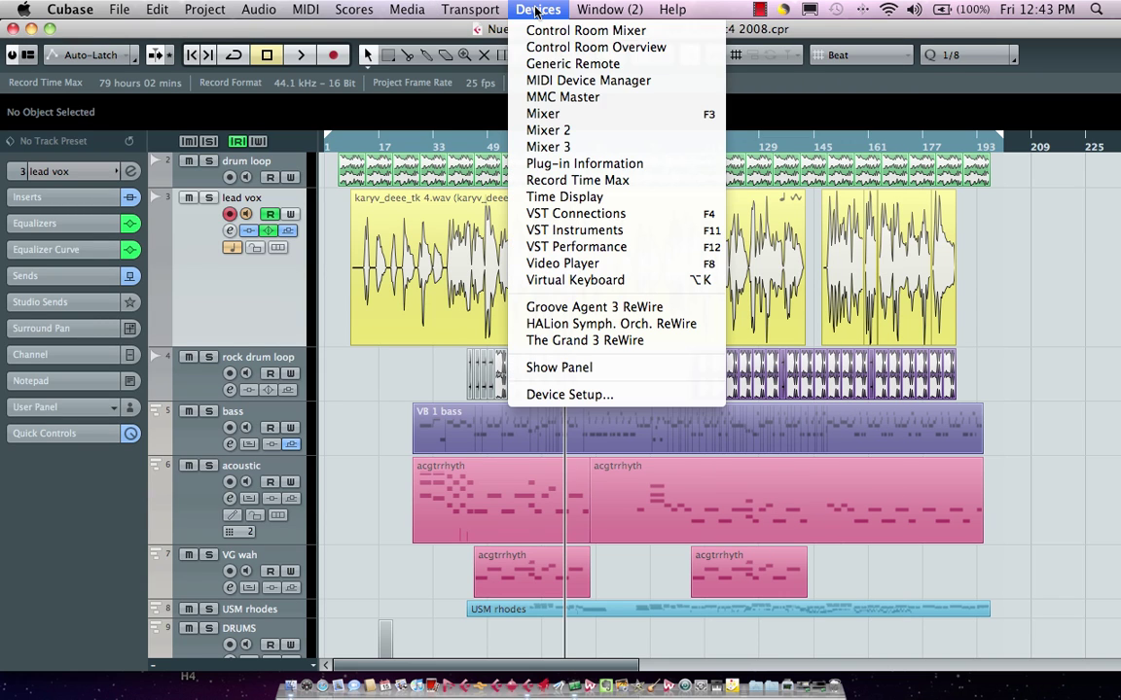
{"action": "left_click", "coordinate": [542, 114]}
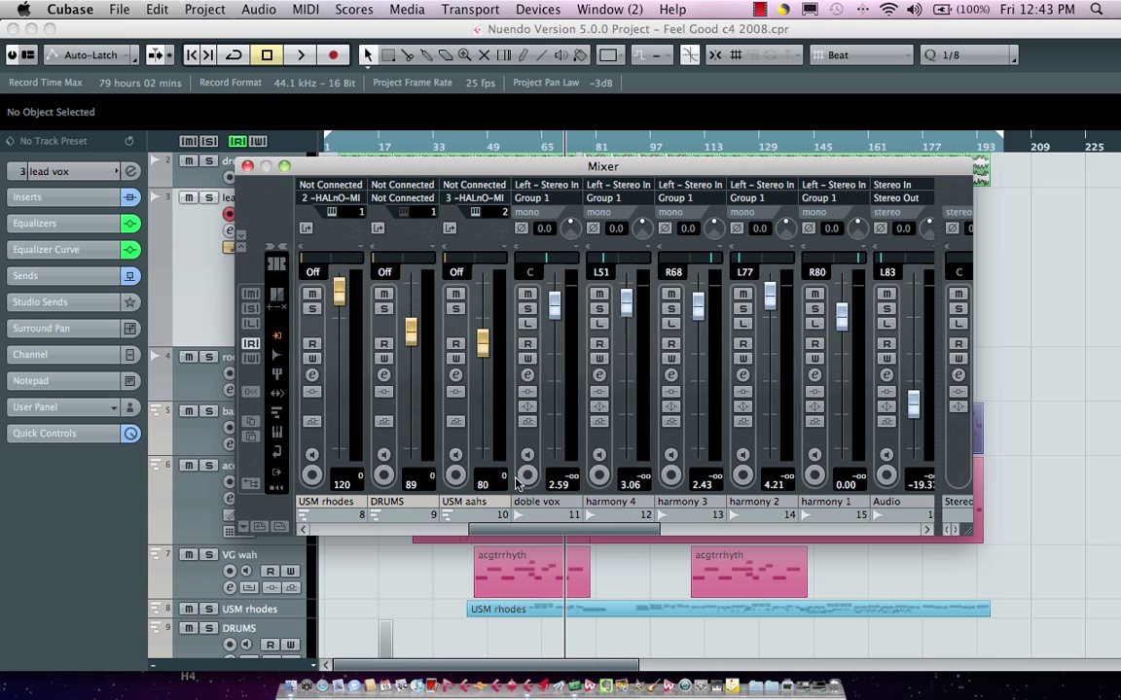
{"action": "left_click", "coordinate": [628, 199]}
{"action": "left_click", "coordinate": [613, 288]}
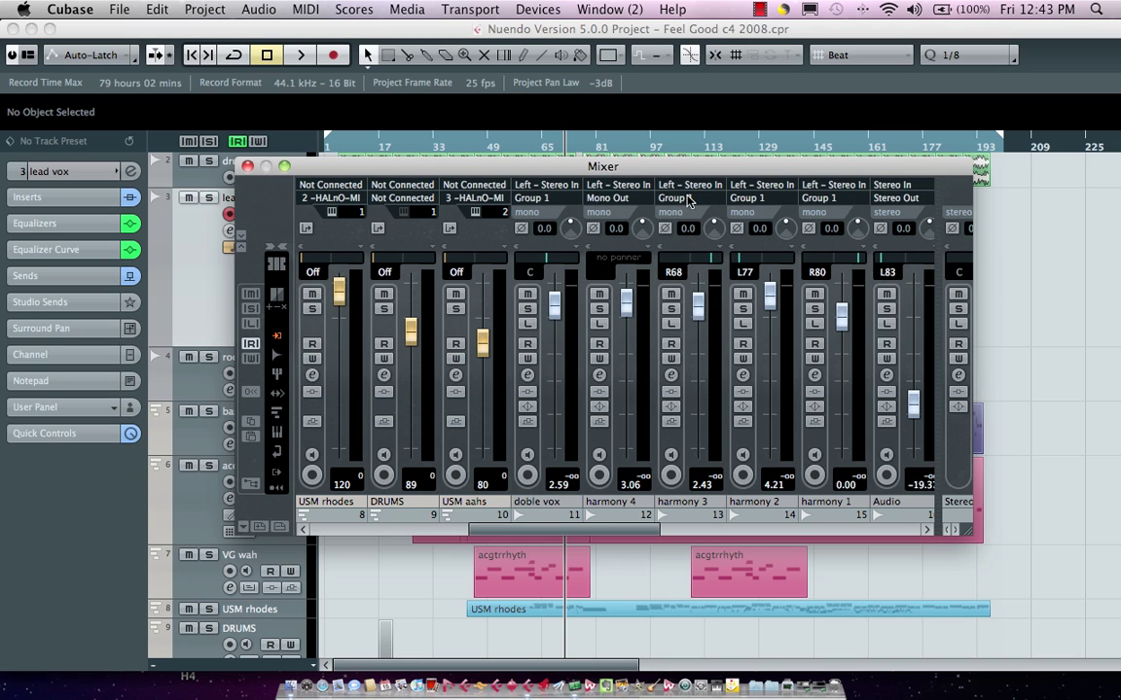
{"action": "left_click", "coordinate": [687, 199]}
{"action": "left_click", "coordinate": [686, 288]}
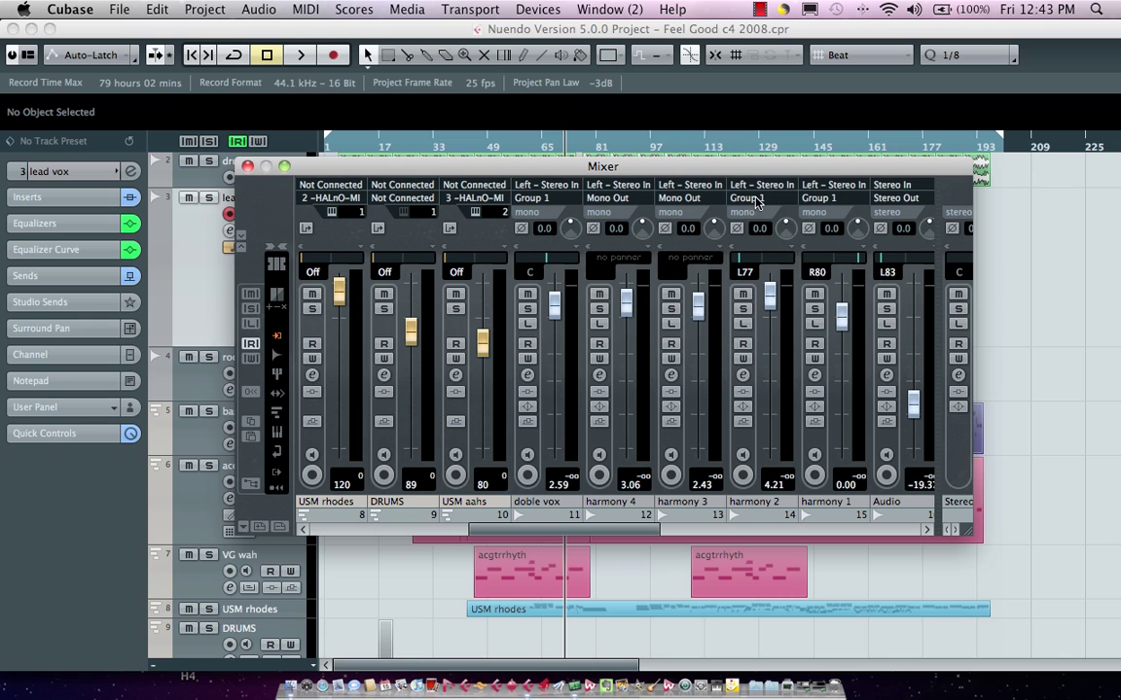
{"action": "left_click", "coordinate": [757, 199]}
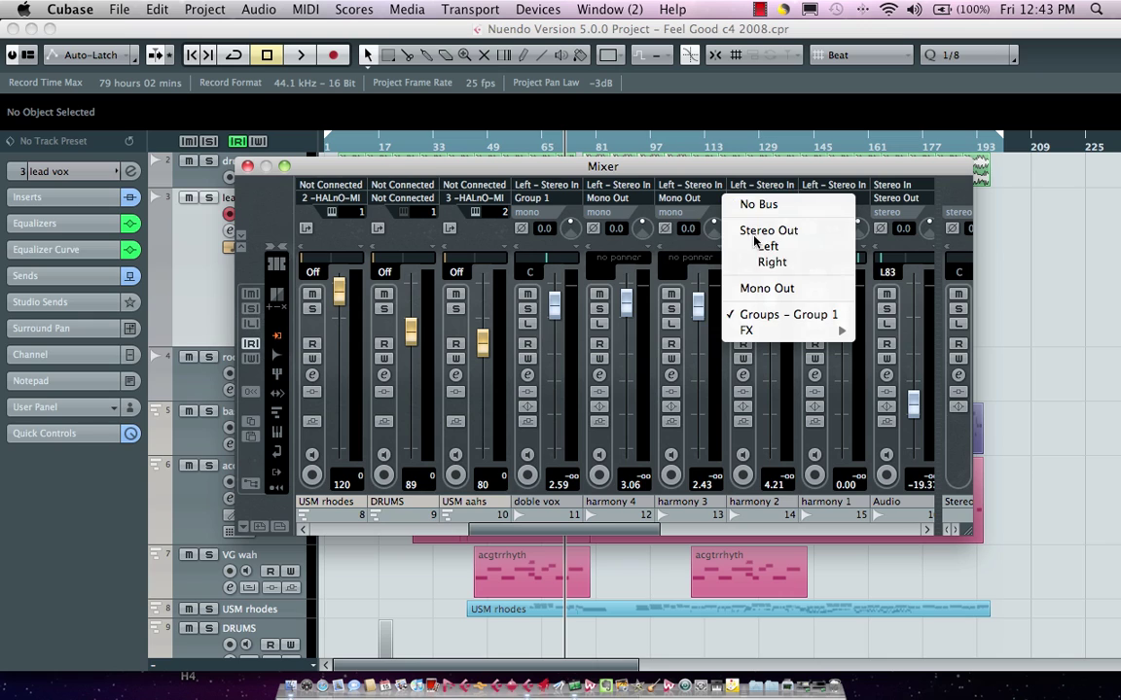
{"action": "left_click", "coordinate": [775, 290]}
{"action": "left_click", "coordinate": [829, 200]}
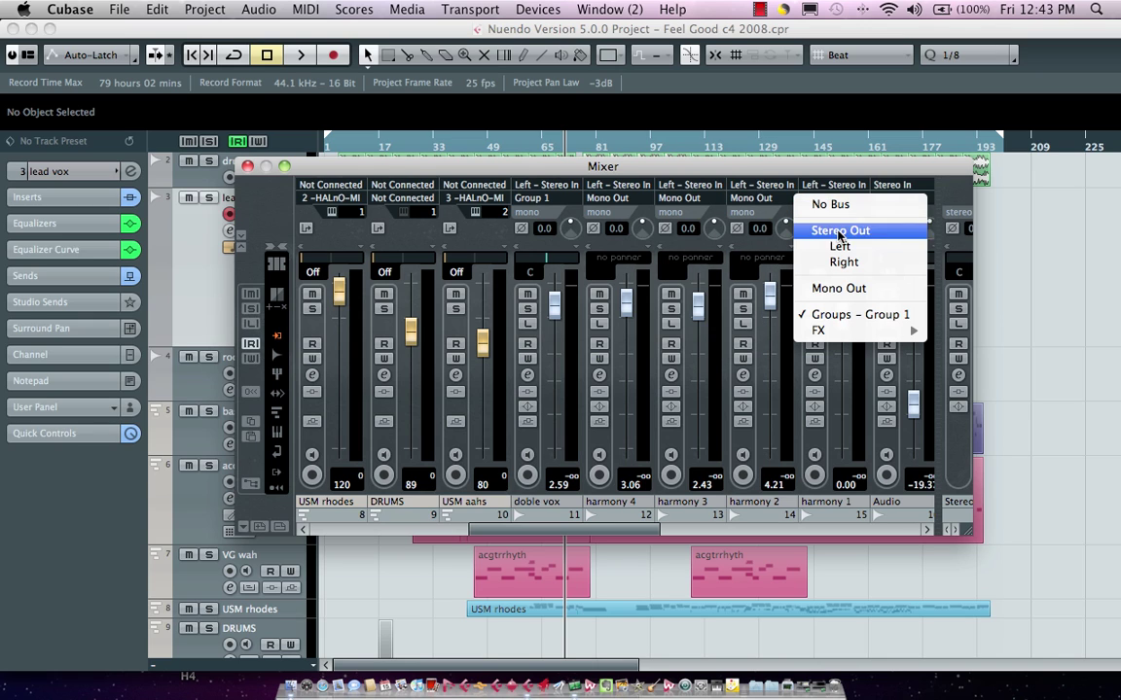
{"action": "left_click", "coordinate": [839, 289]}
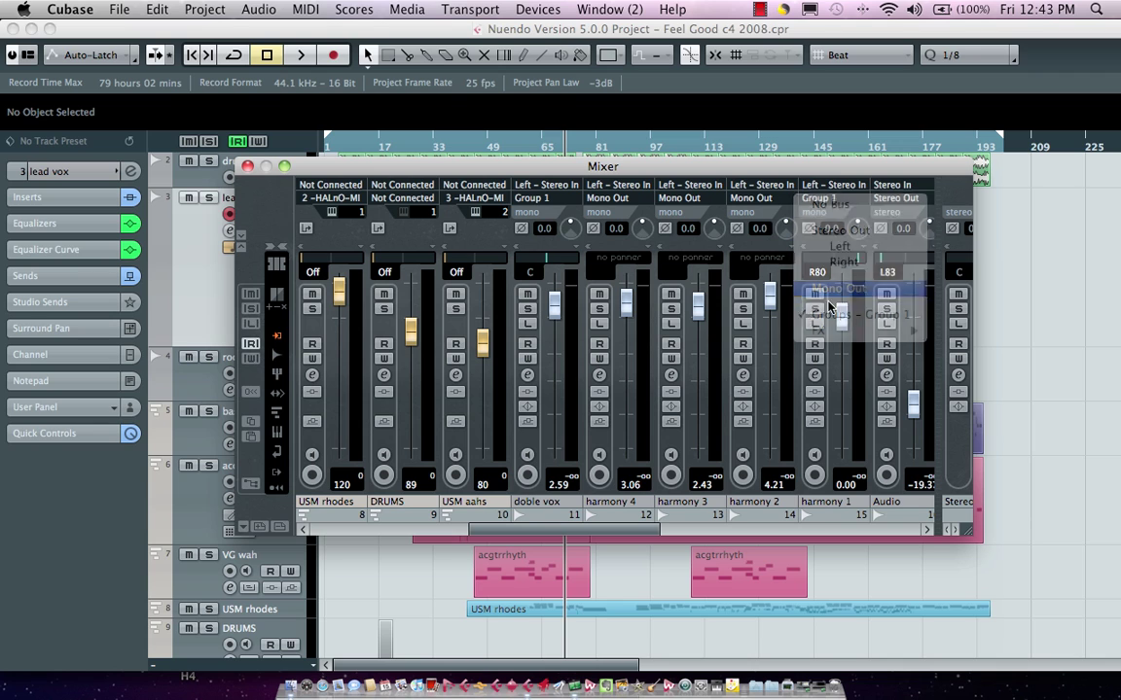
Route the lead vox channel's output to Mono Out as well.
{"action": "left_click_drag", "start_coordinate": [614, 532], "coordinate": [506, 512]}
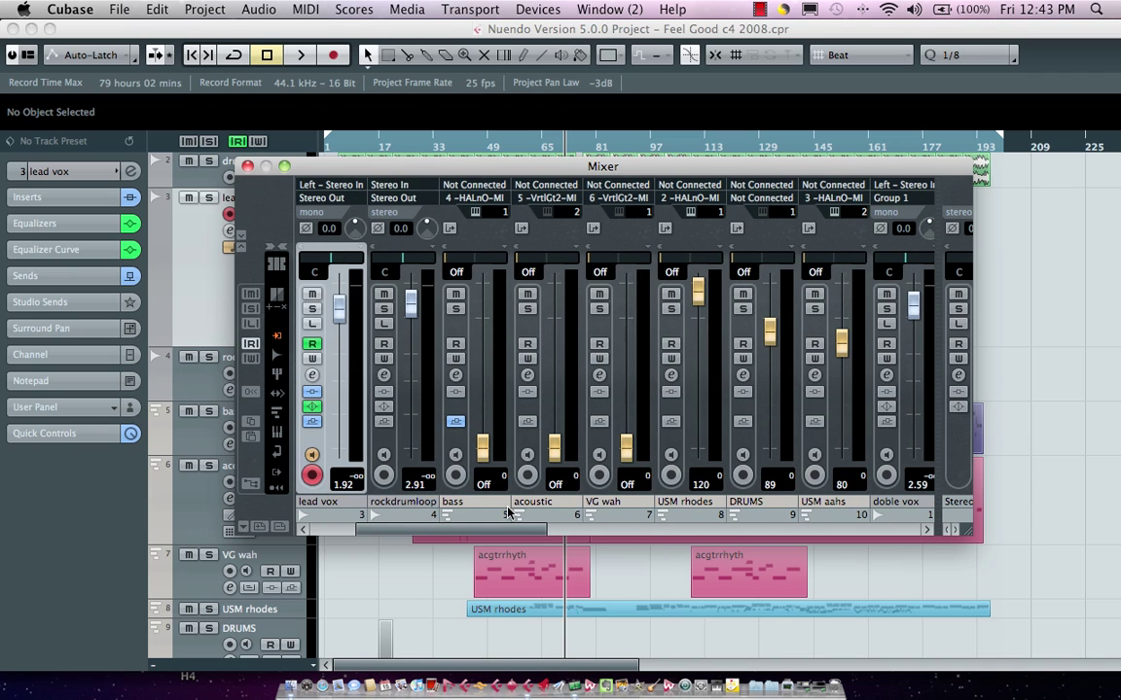
{"action": "left_click", "coordinate": [321, 198]}
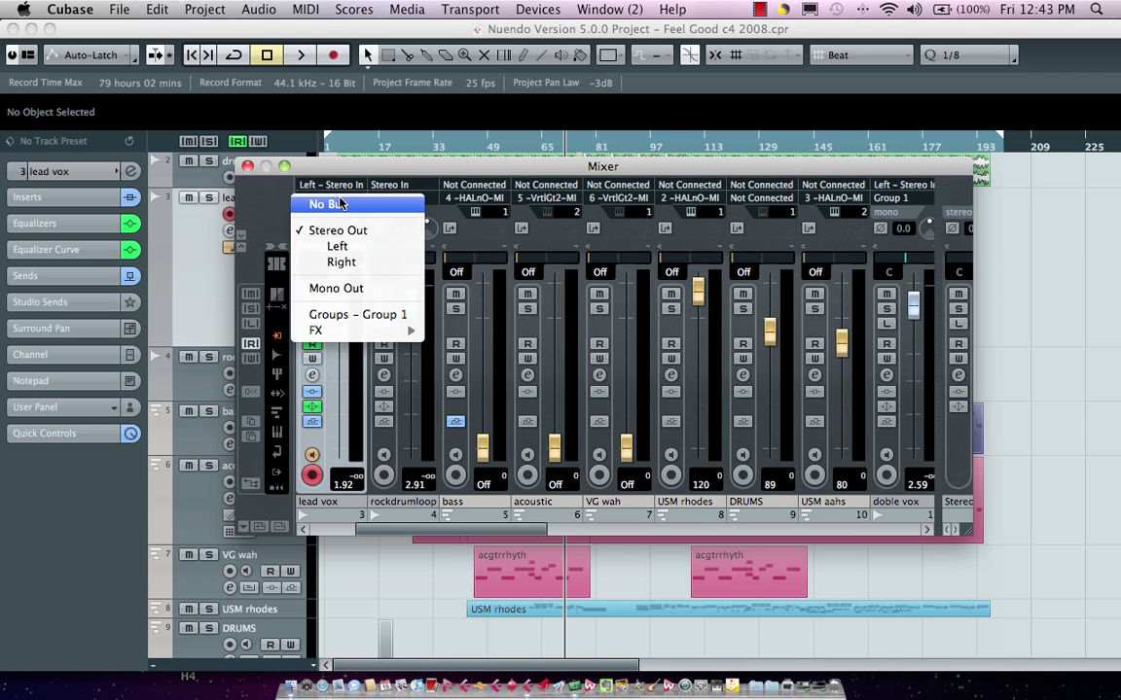
{"action": "left_click", "coordinate": [331, 288]}
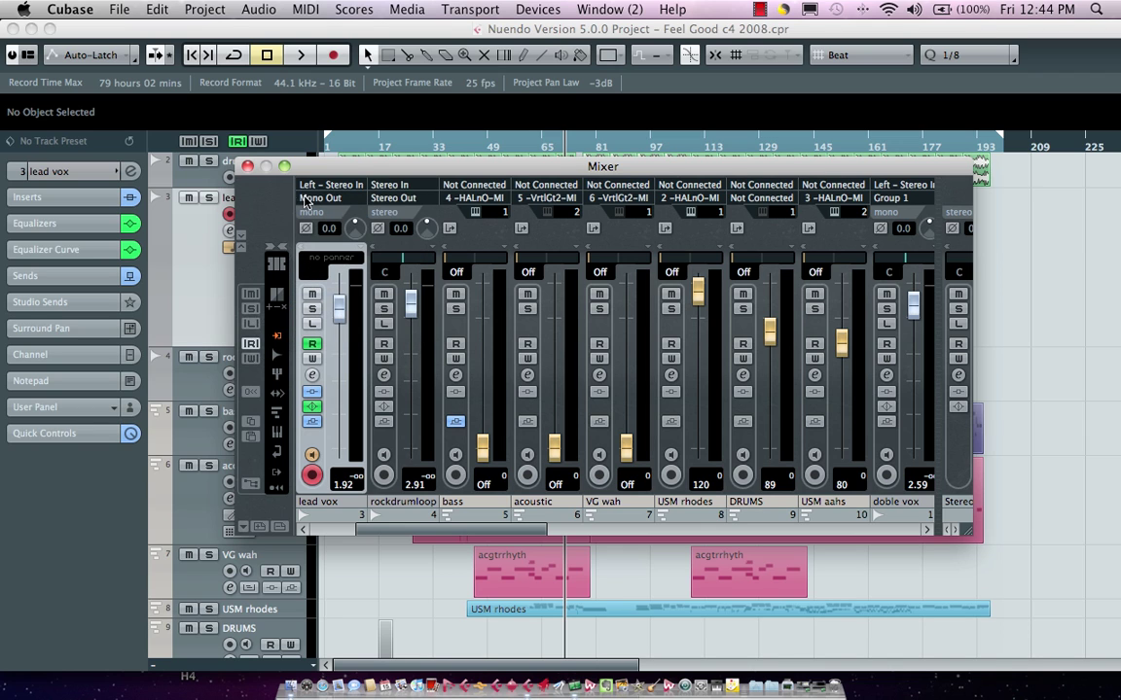
Close the Mixer and batch-export all channels as 'bass mixdown' with Create new Project ticked.
{"action": "left_click", "coordinate": [249, 167]}
{"action": "left_click", "coordinate": [118, 9]}
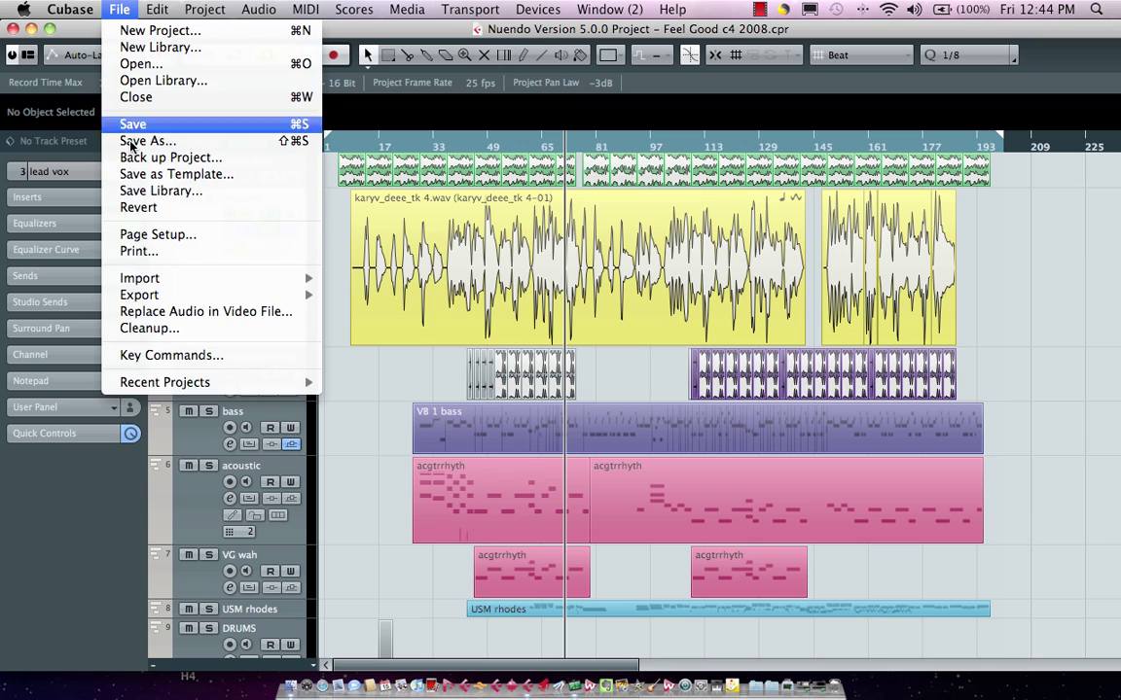
{"action": "mouse_move", "coordinate": [141, 293]}
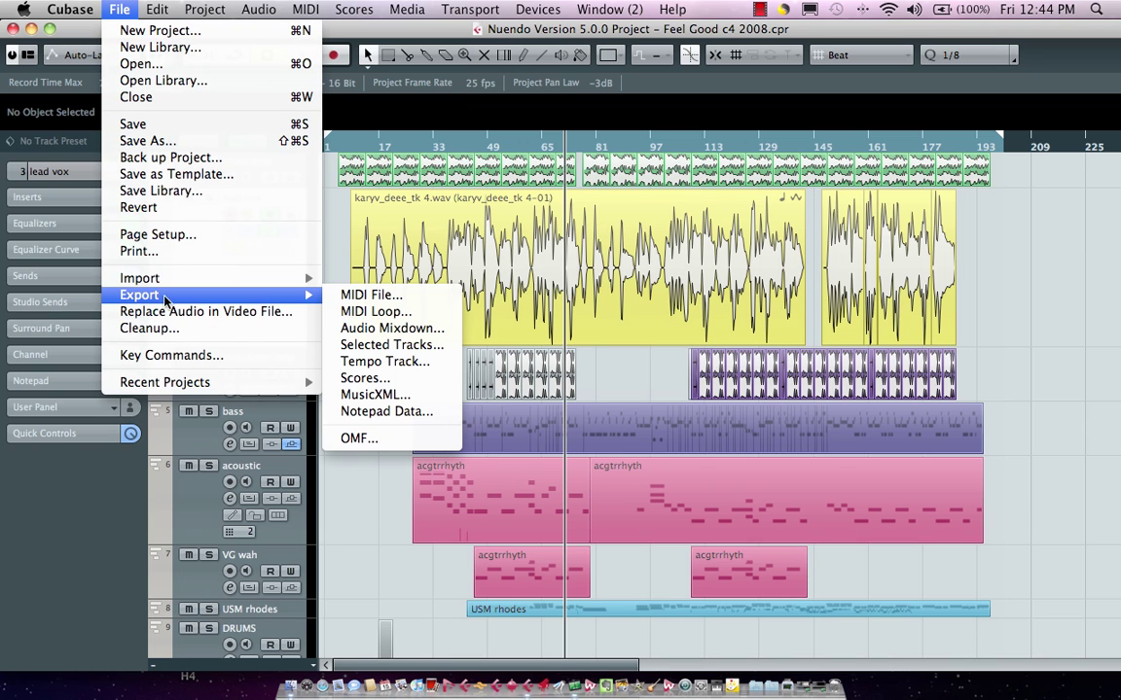
{"action": "left_click", "coordinate": [389, 328]}
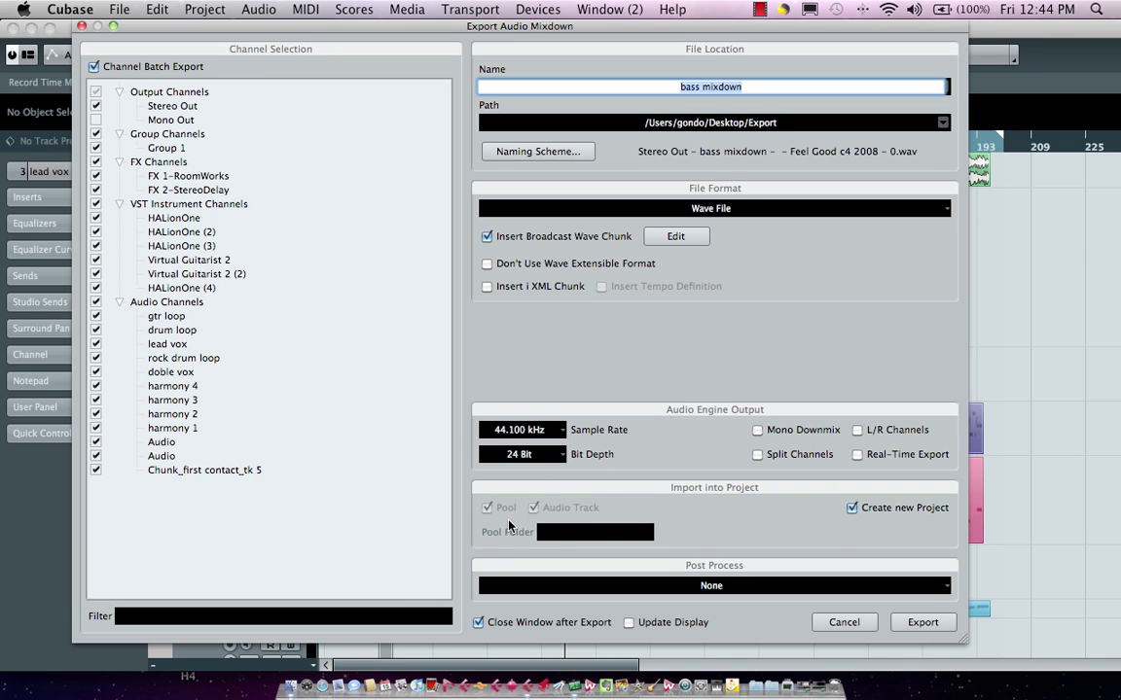
{"action": "left_click", "coordinate": [922, 624]}
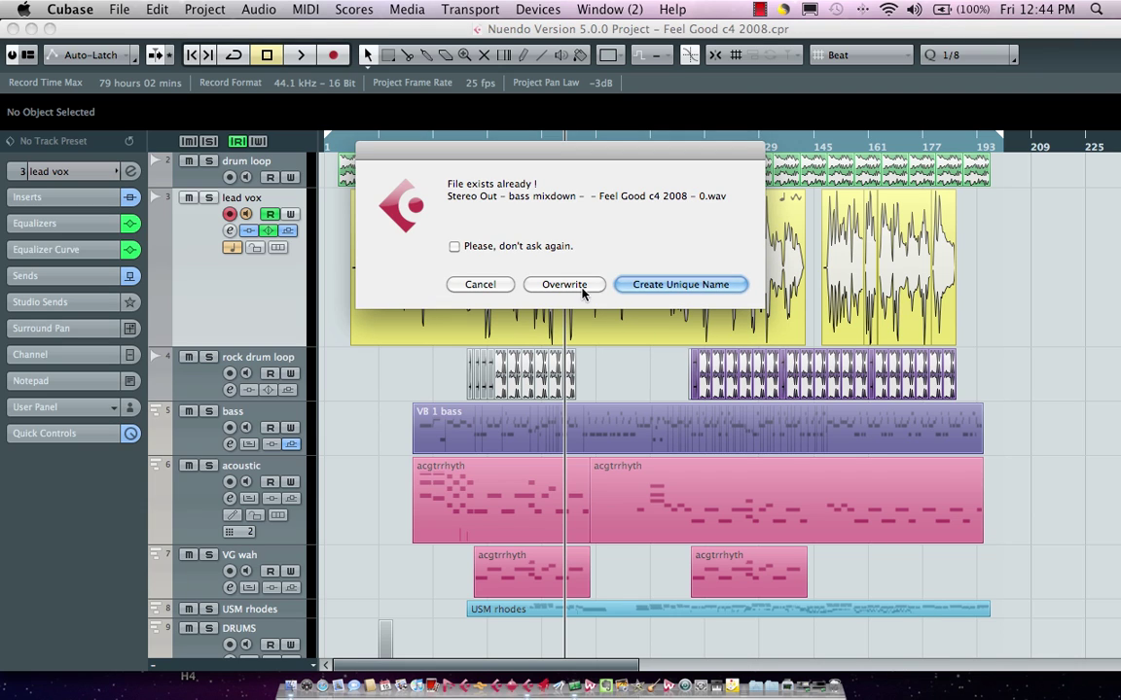
Turn off the file-exists prompt and export under unique file names.
{"action": "left_click", "coordinate": [453, 246]}
{"action": "left_click", "coordinate": [671, 284]}
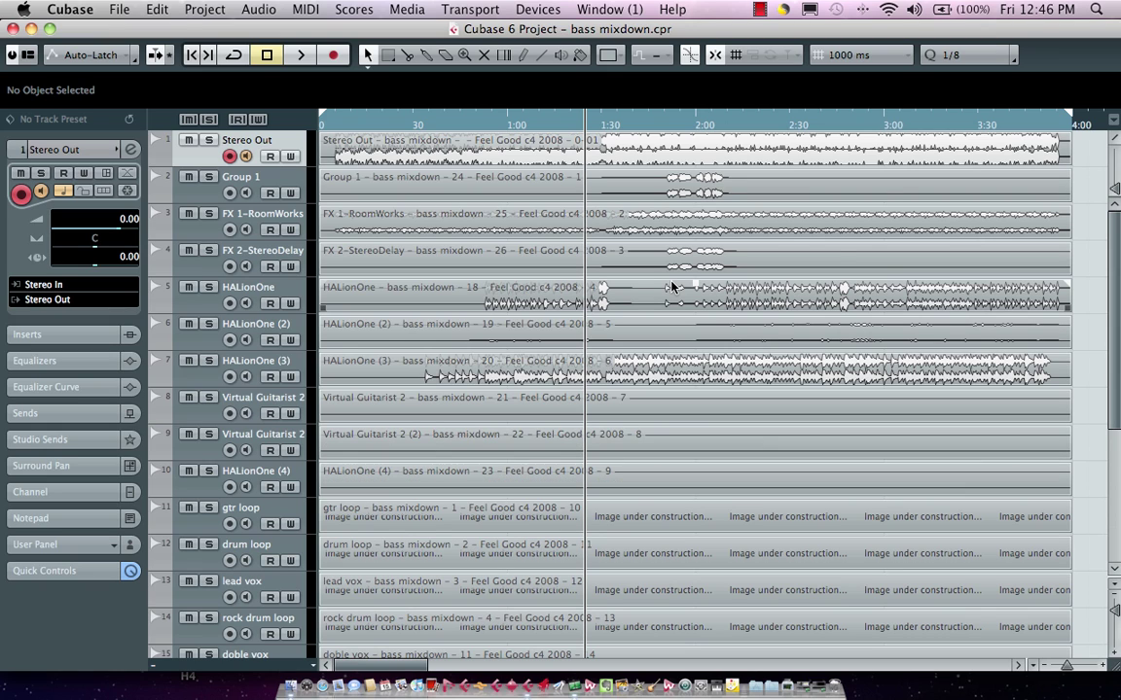
Move every event in the bass mixdown project to the origin at 0:00:00.000, then deselect.
{"action": "key", "text": "super+a"}
{"action": "right_click", "coordinate": [1075, 156]}
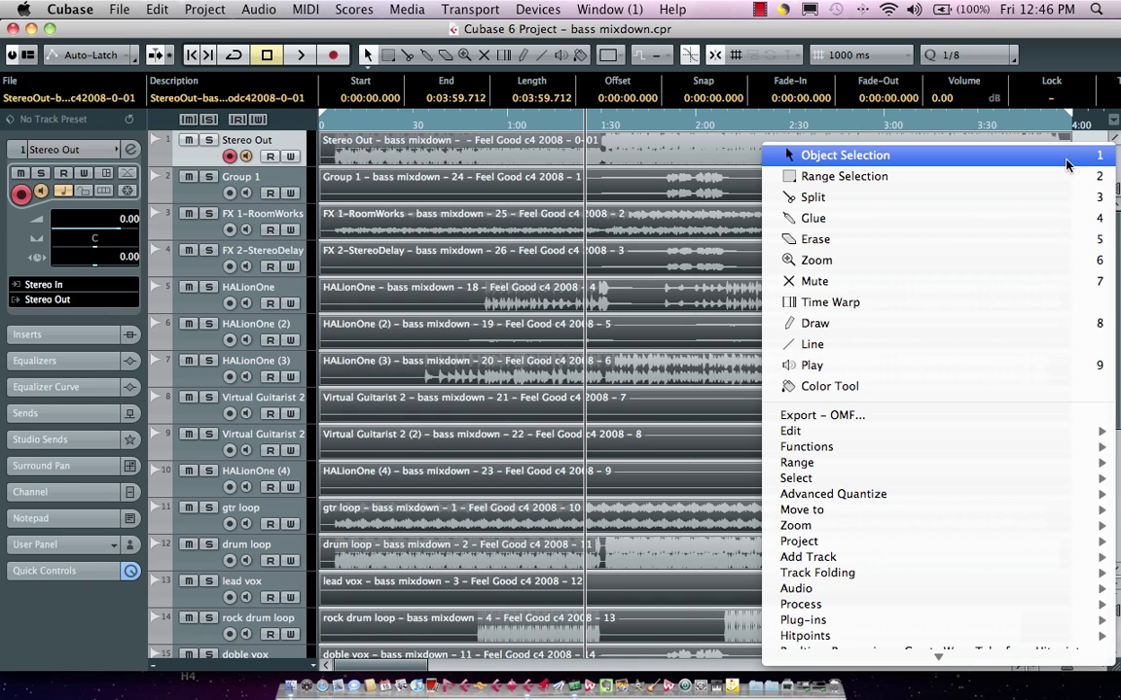
{"action": "mouse_move", "coordinate": [897, 499]}
{"action": "mouse_move", "coordinate": [875, 525]}
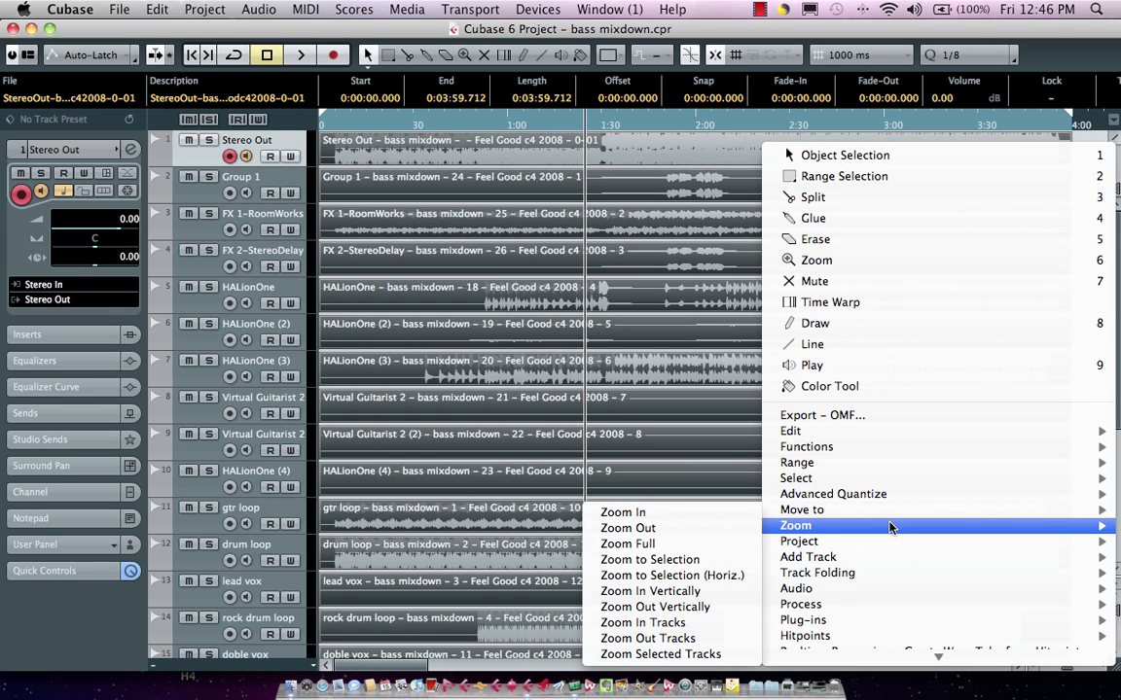
{"action": "mouse_move", "coordinate": [817, 511]}
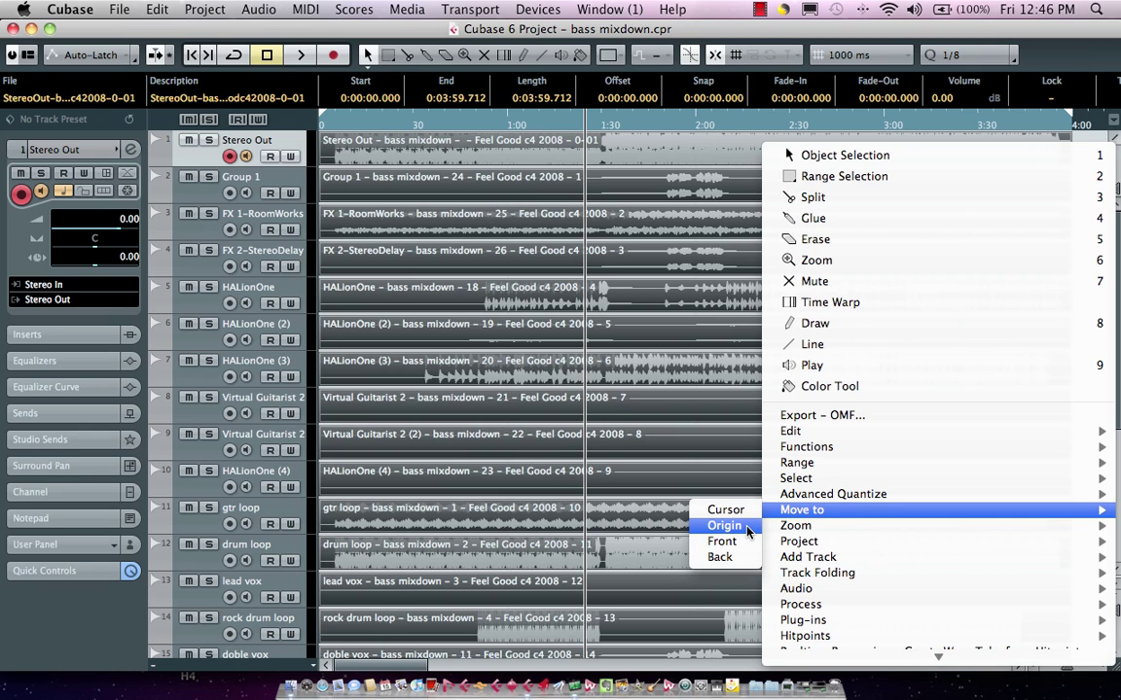
{"action": "left_click", "coordinate": [654, 125]}
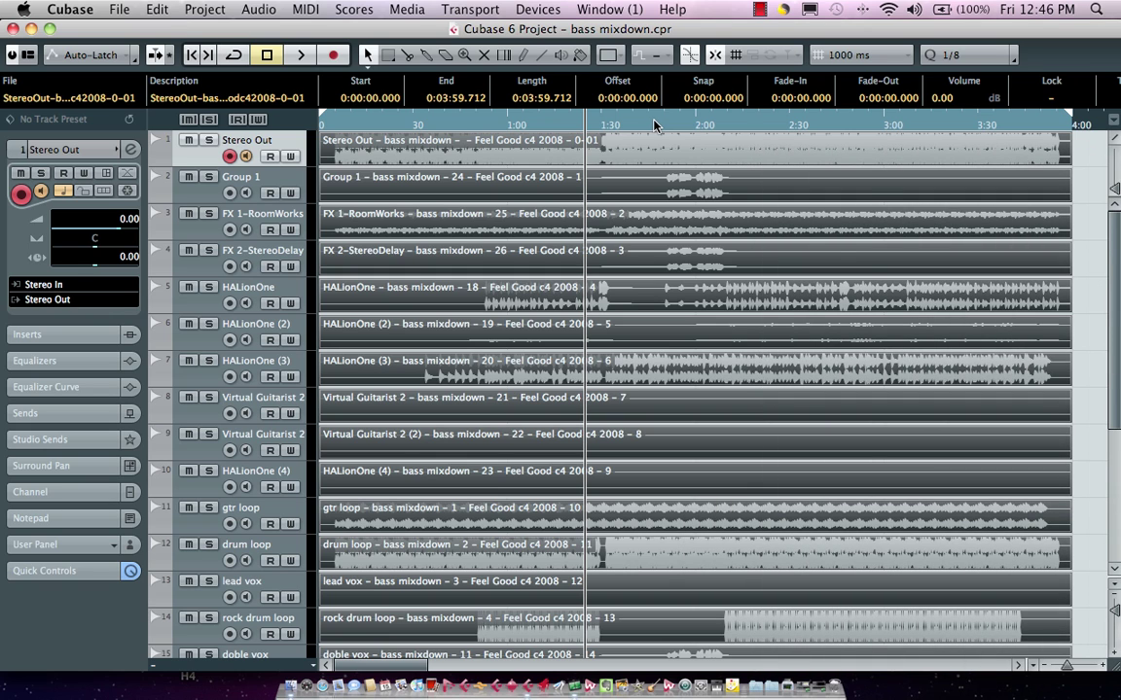
{"action": "left_click", "coordinate": [1077, 225]}
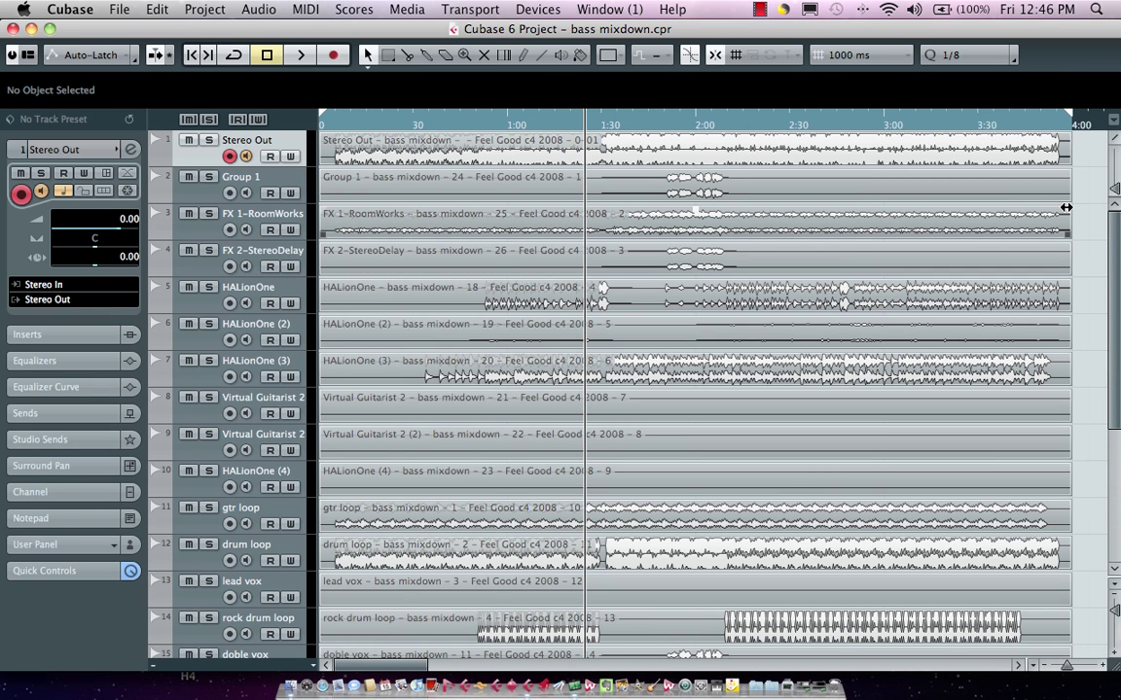